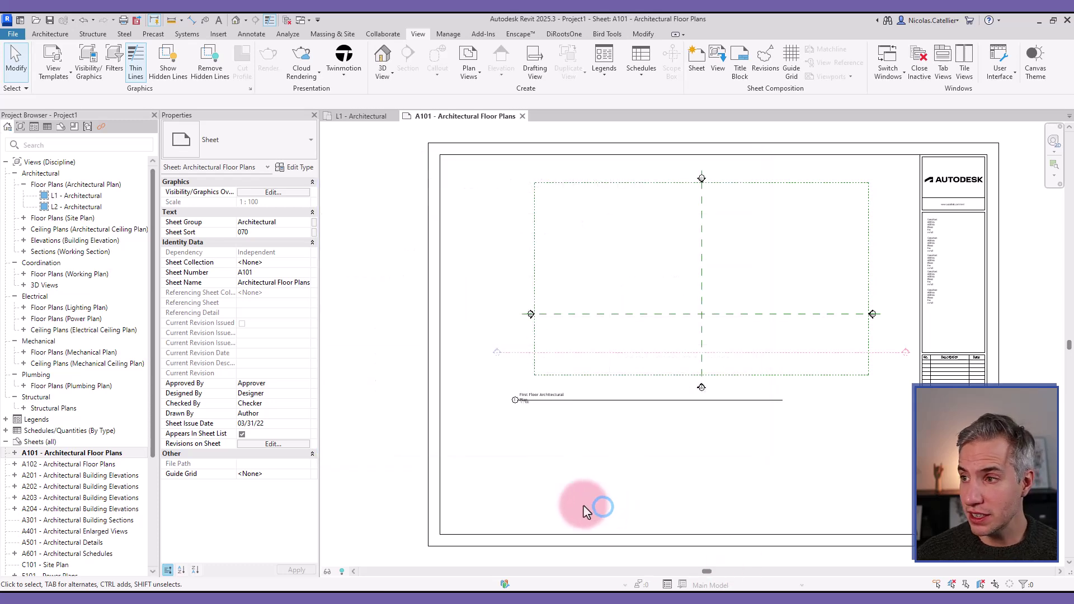
Start a new schedule for the Analytical Spaces category as a schedule of keys
{"action": "scroll", "coordinate": [588, 506], "scroll_direction": "up", "scroll_amount": 3}
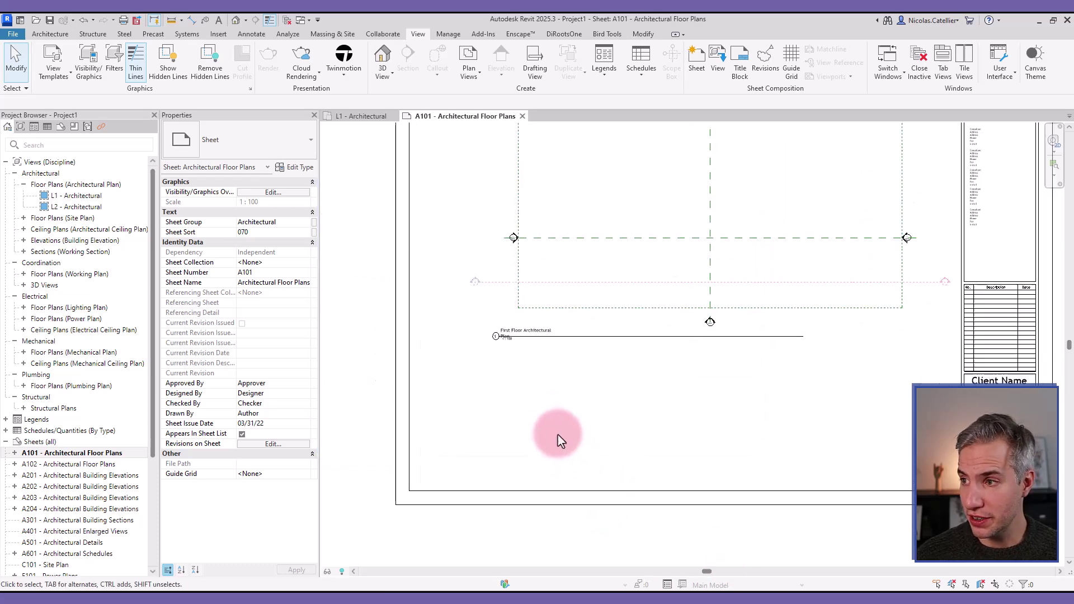
{"action": "left_click", "coordinate": [641, 75]}
{"action": "left_click", "coordinate": [664, 98]}
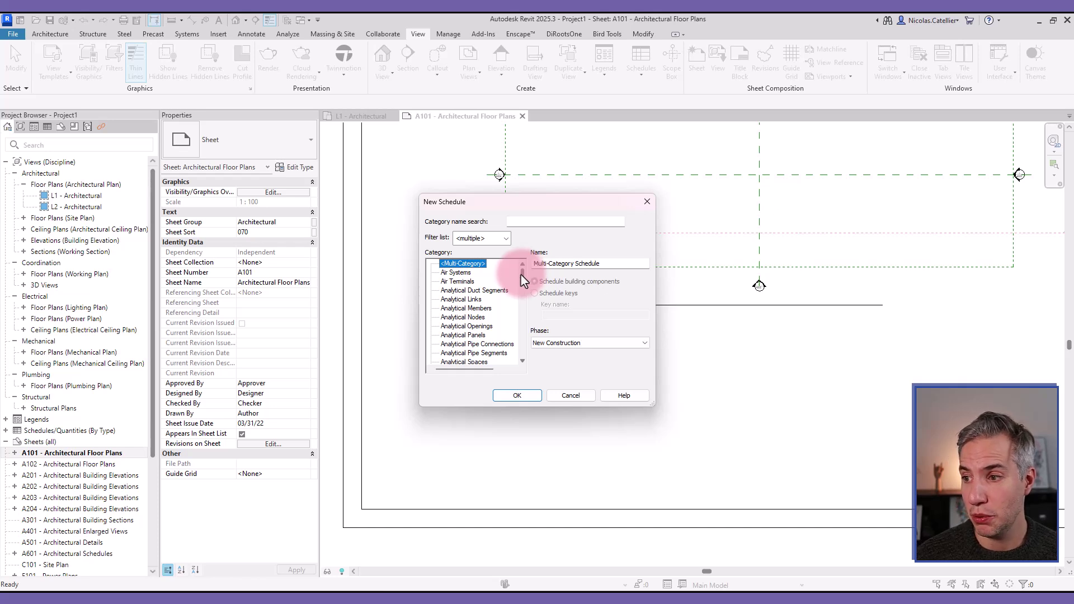
{"action": "scroll", "coordinate": [444, 325], "scroll_direction": "down", "scroll_amount": 1}
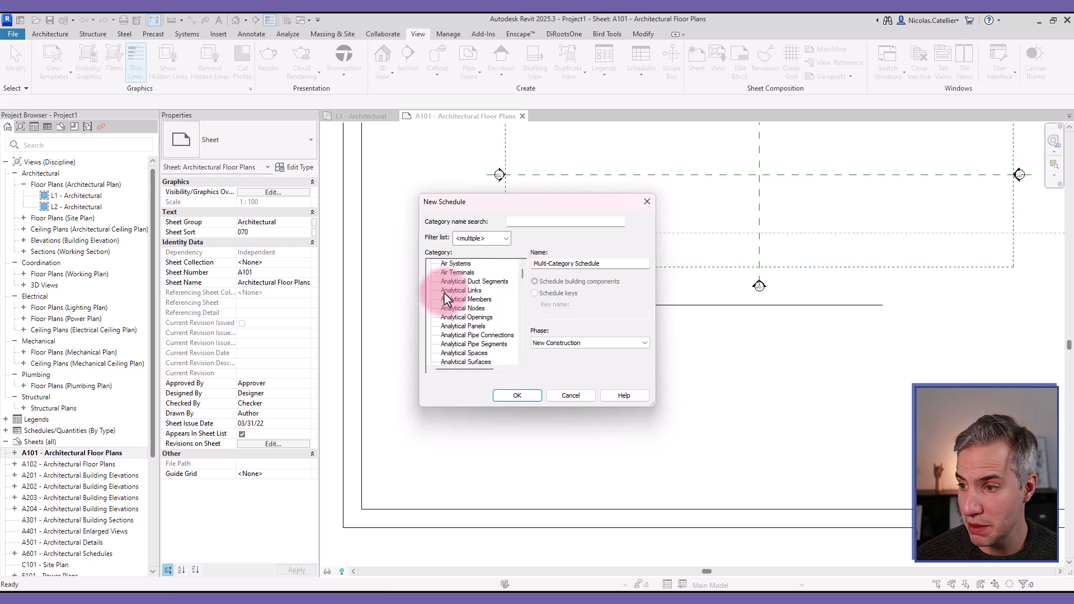
{"action": "left_click", "coordinate": [473, 344]}
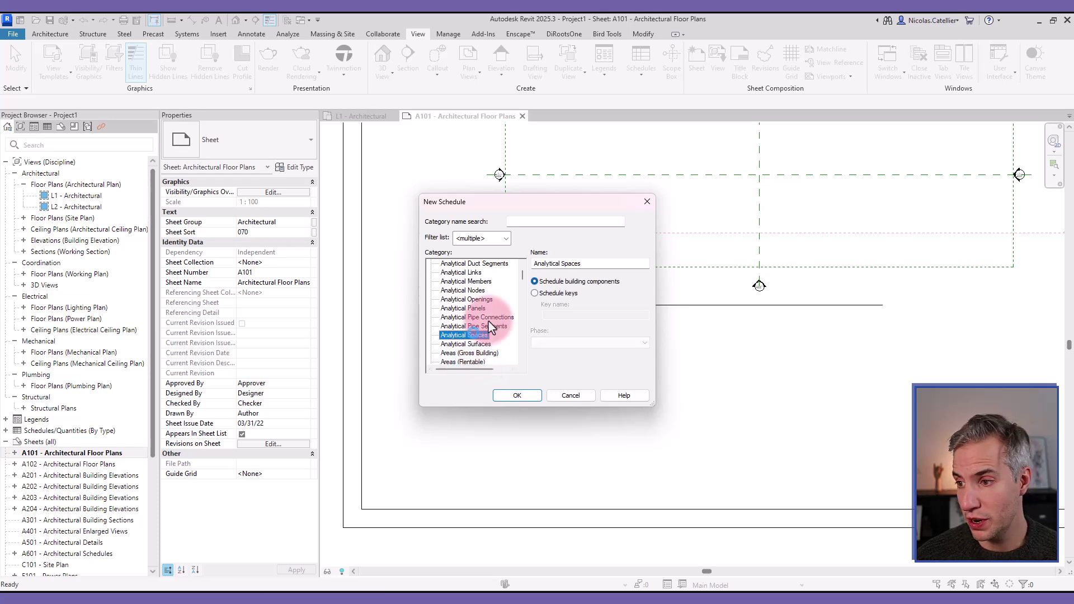
{"action": "left_click_drag", "start_coordinate": [522, 276], "coordinate": [517, 355]}
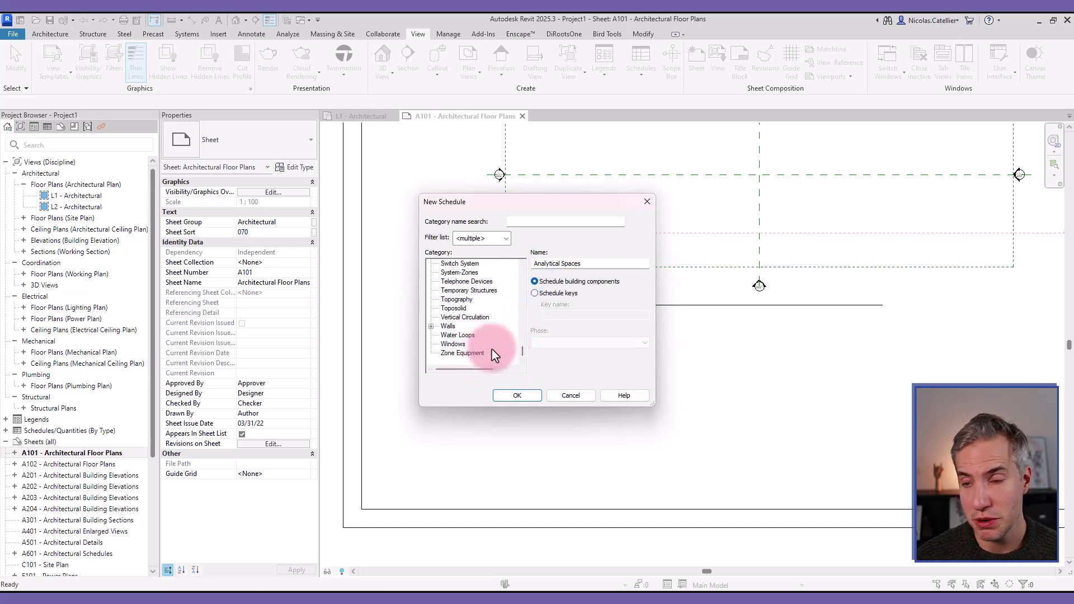
{"action": "left_click", "coordinate": [534, 293]}
Name it NUMBER OF OCCUPANTS, reuse that name as the key name, and confirm
{"action": "left_click", "coordinate": [596, 264]}
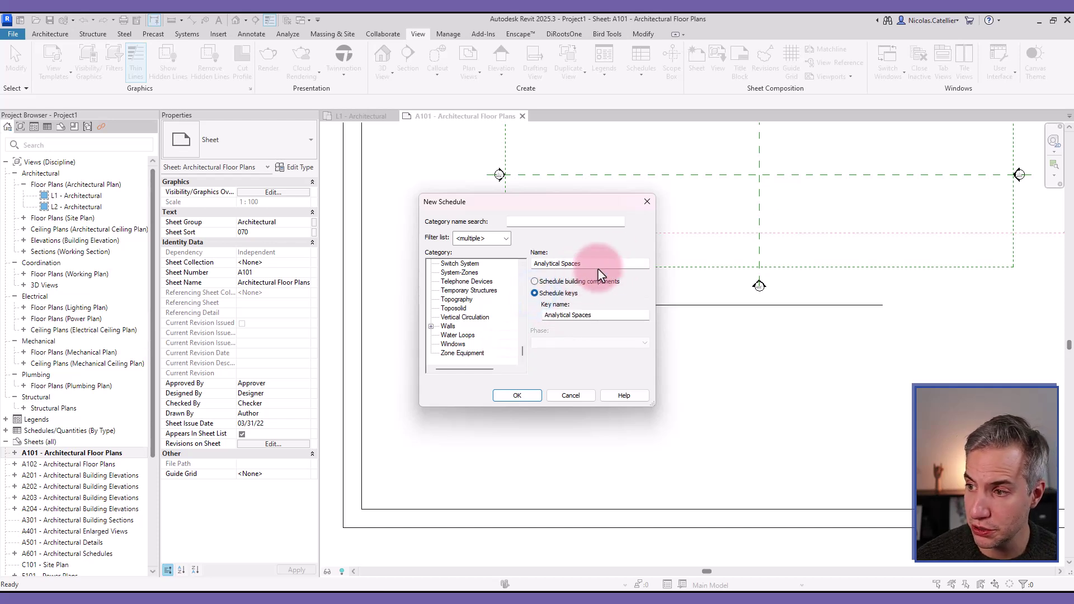
{"action": "left_click_drag", "start_coordinate": [598, 264], "coordinate": [495, 255]}
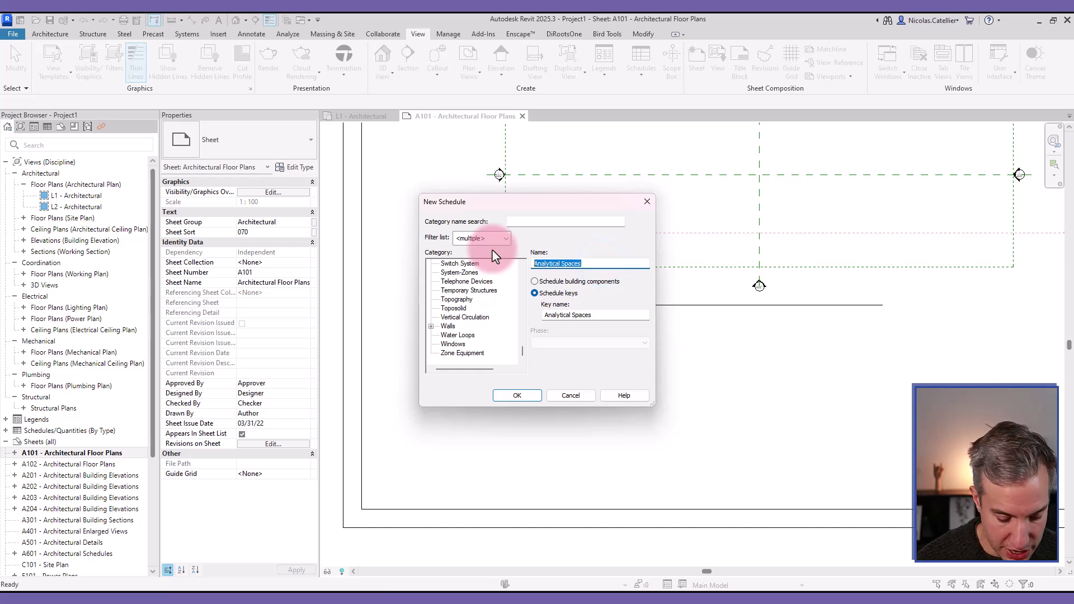
{"action": "type", "text": "NUMBER OF OCCU"}
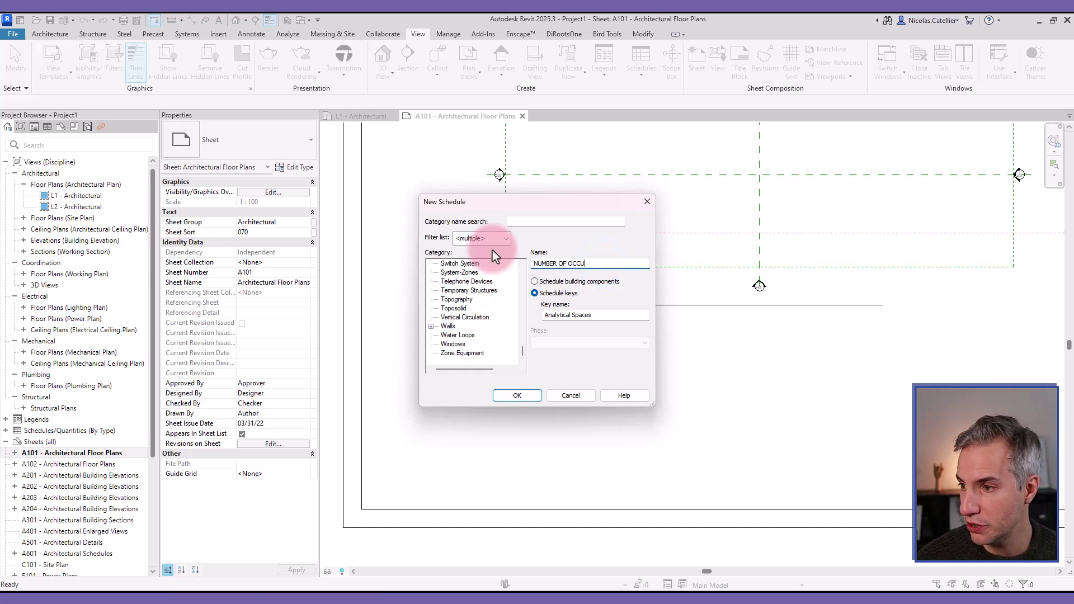
{"action": "left_click_drag", "start_coordinate": [615, 263], "coordinate": [522, 247]}
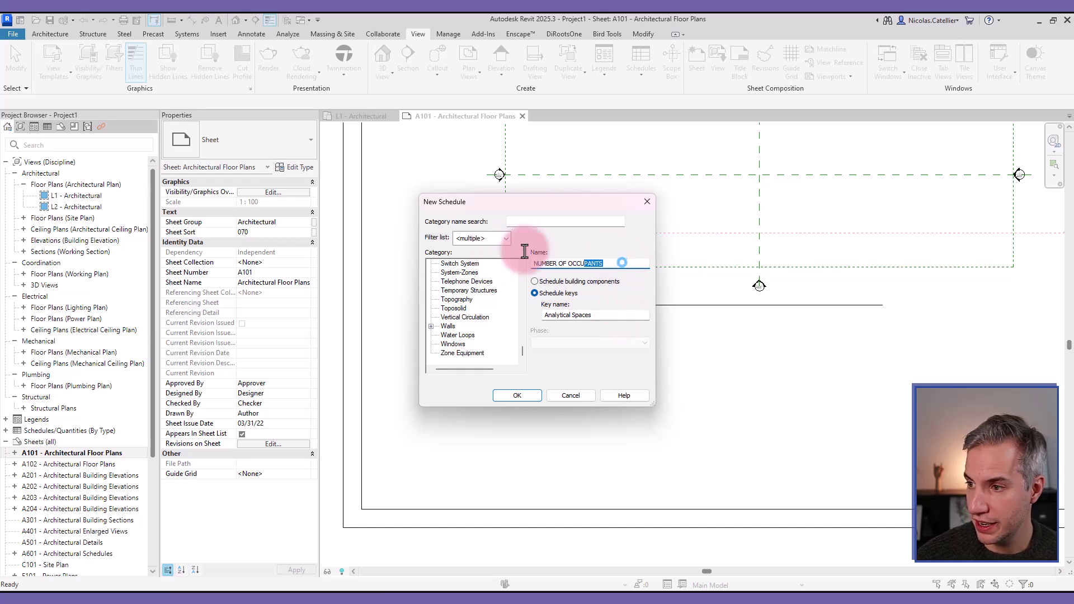
{"action": "left_click", "coordinate": [517, 395]}
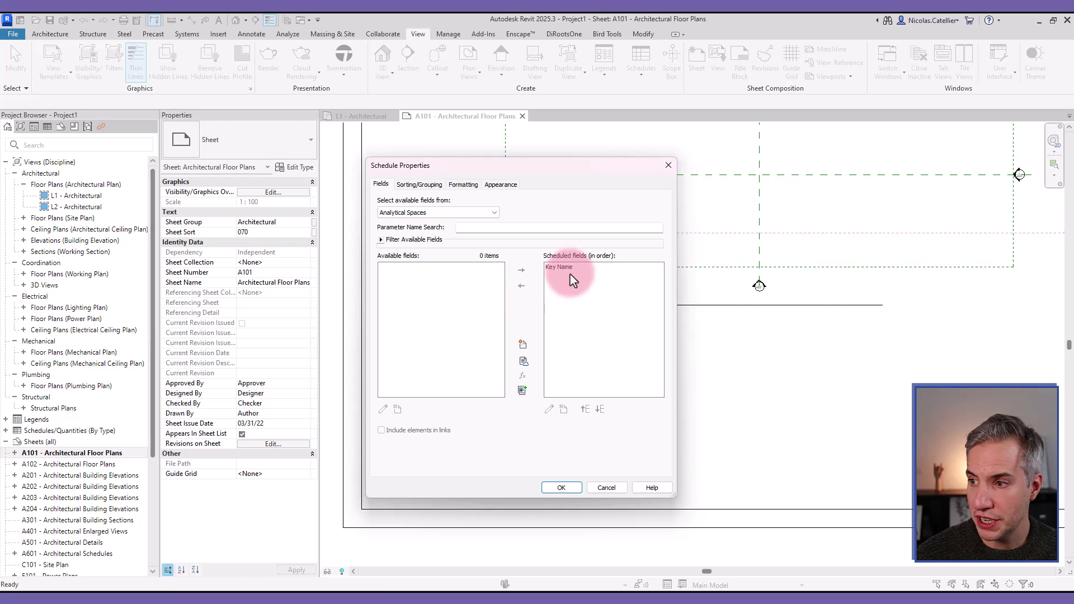
Add a new Text parameter named Room to the schedule fields
{"action": "left_click", "coordinate": [571, 269]}
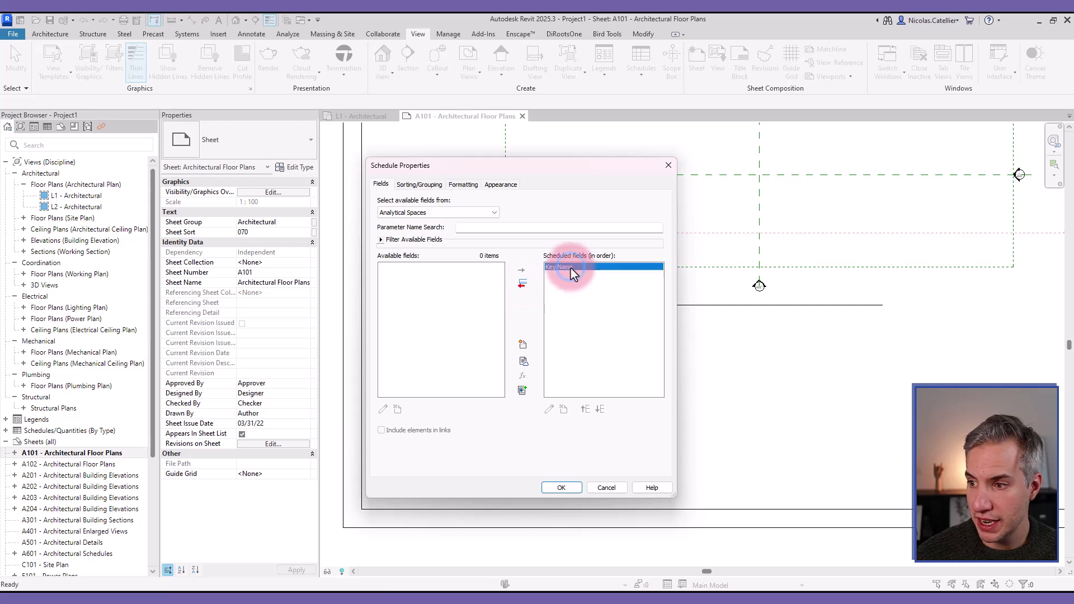
{"action": "left_click", "coordinate": [523, 346]}
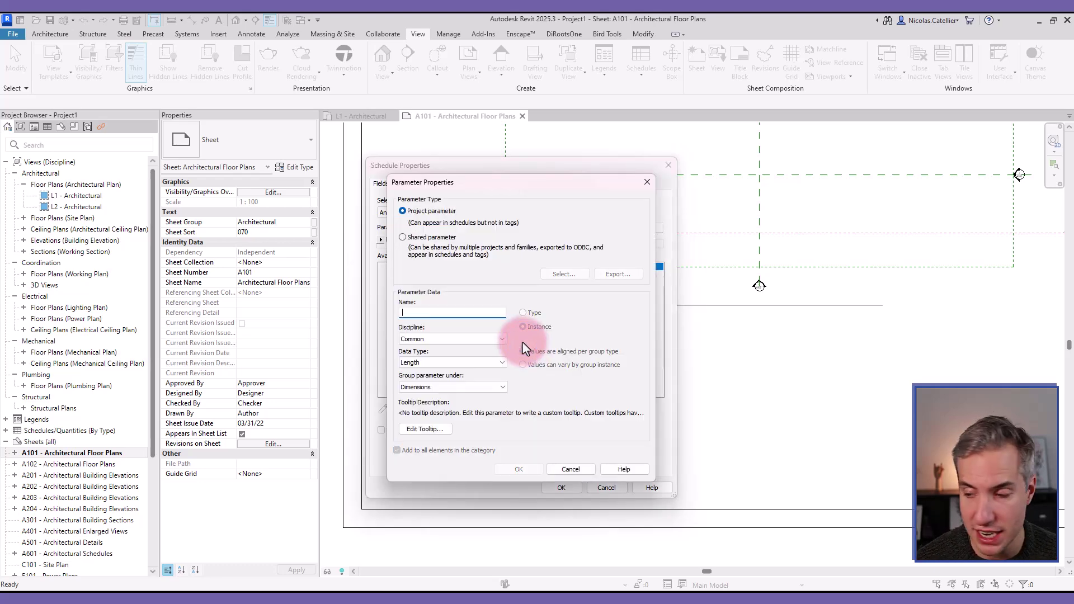
{"action": "left_click_drag", "start_coordinate": [466, 190], "coordinate": [644, 311]}
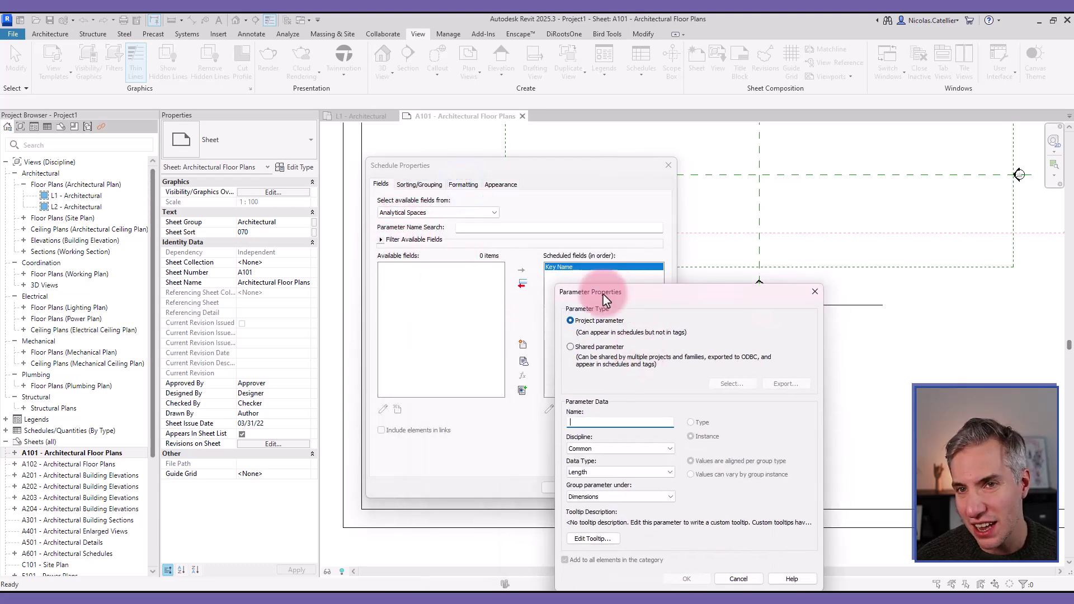
{"action": "left_click_drag", "start_coordinate": [684, 300], "coordinate": [506, 160]}
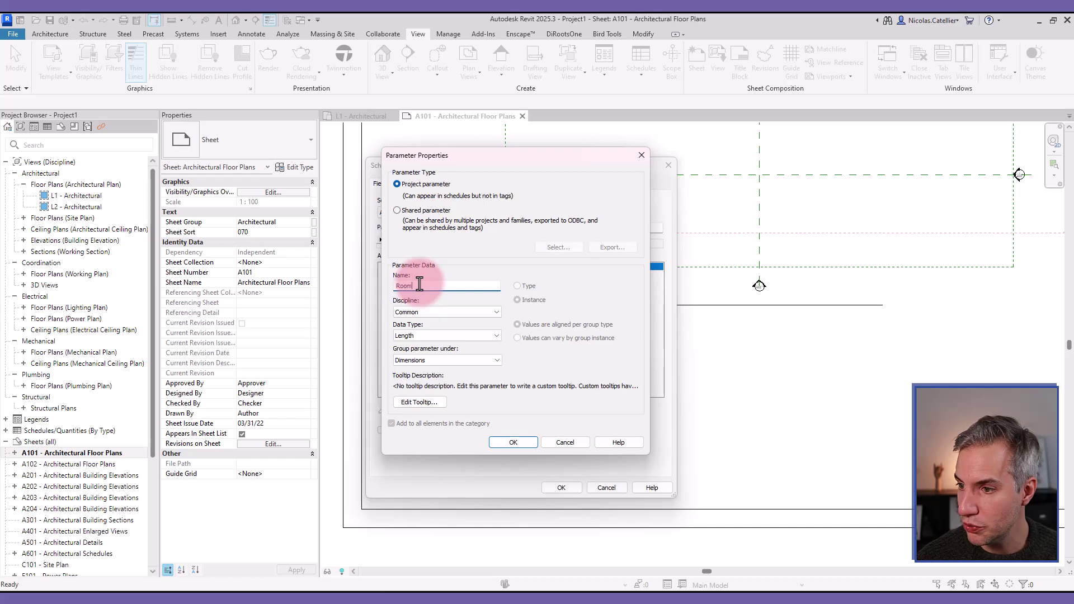
{"action": "left_click", "coordinate": [417, 335]}
{"action": "left_click", "coordinate": [415, 342]}
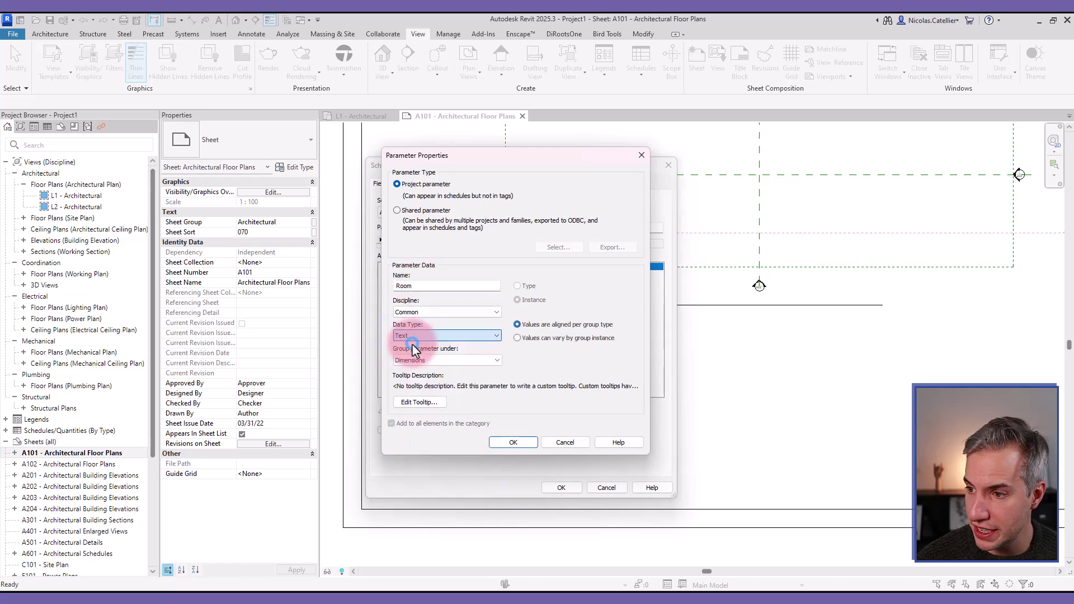
{"action": "left_click", "coordinate": [511, 442]}
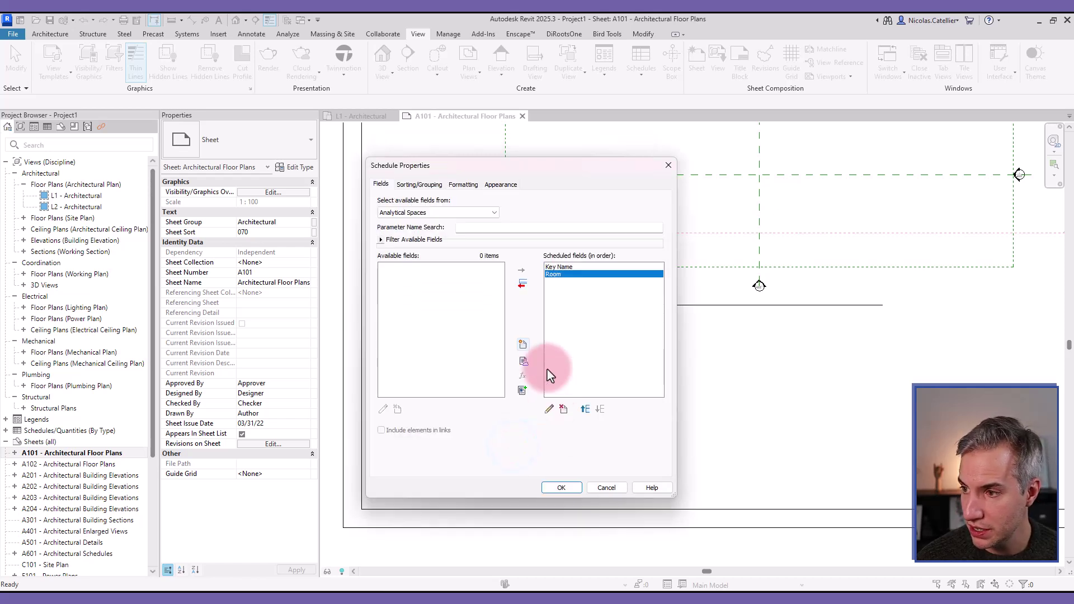
Add a second Text parameter named Number of occupants
{"action": "left_click", "coordinate": [523, 345]}
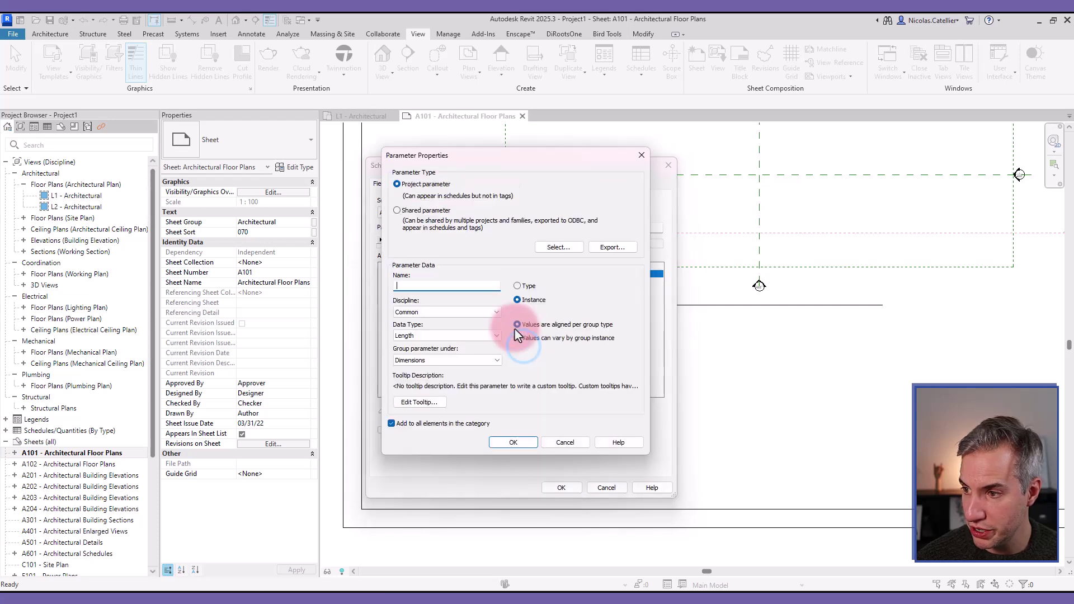
{"action": "type", "text": "Number o"}
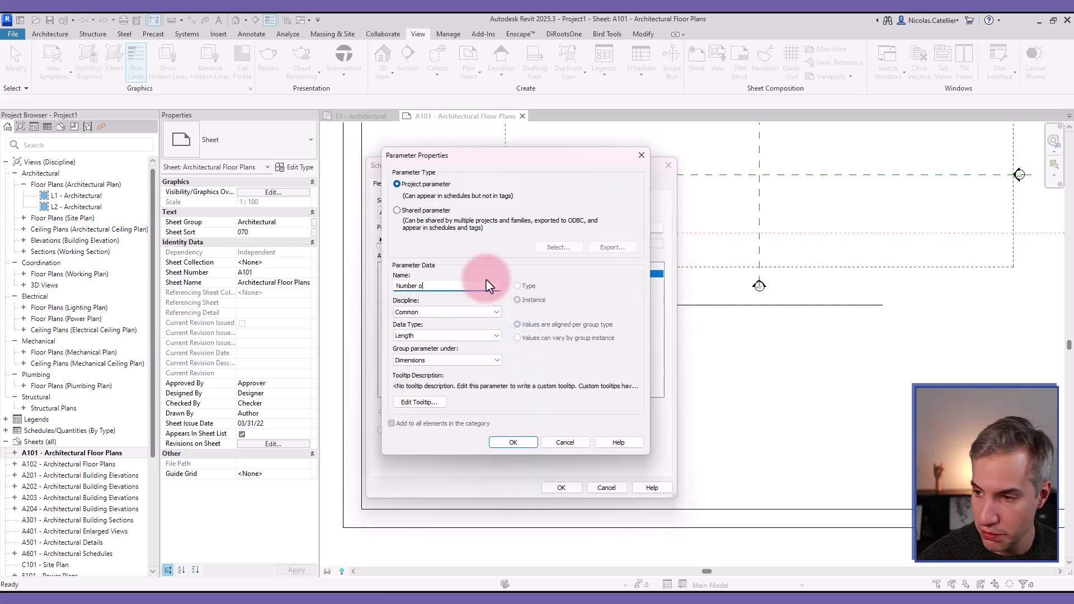
{"action": "type", "text": "f occupants"}
{"action": "left_click", "coordinate": [495, 335]}
{"action": "left_click", "coordinate": [425, 345]}
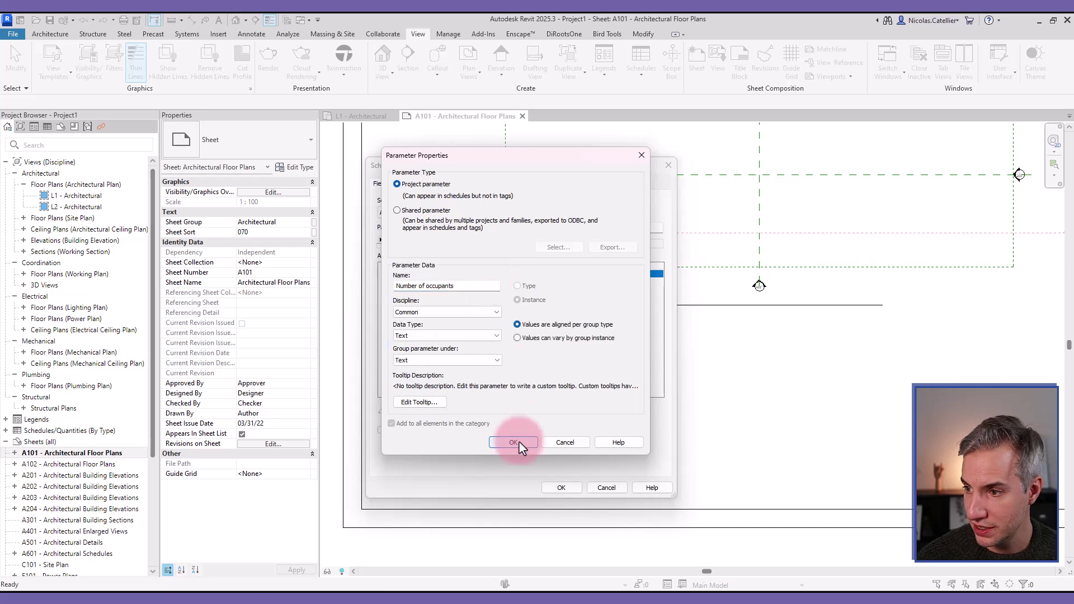
{"action": "left_click", "coordinate": [514, 442]}
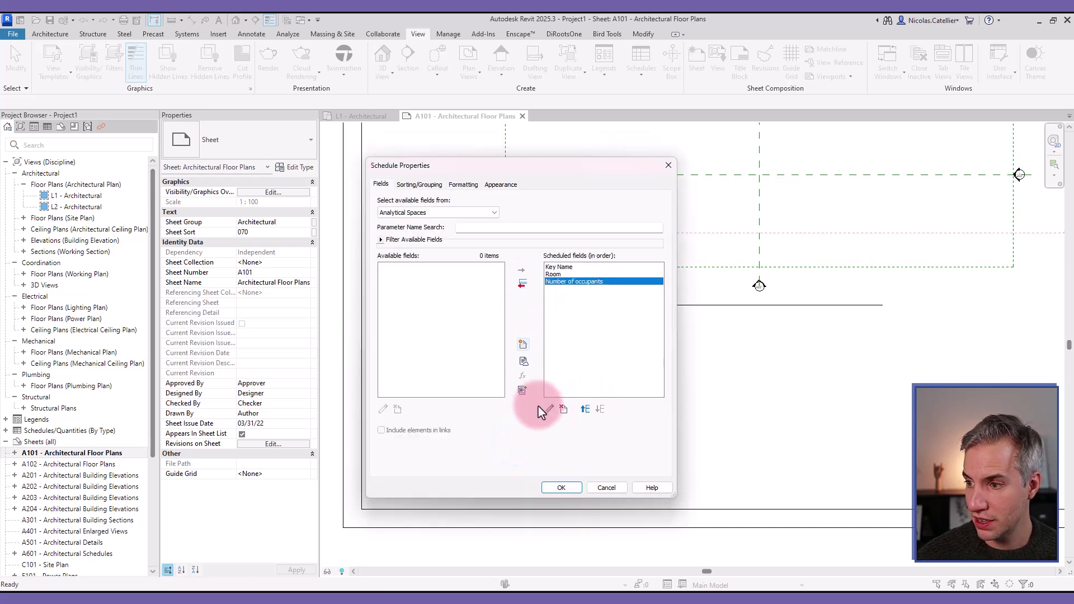
Add a Multiline Text parameter named Description
{"action": "left_click", "coordinate": [521, 342]}
{"action": "left_click", "coordinate": [442, 336]}
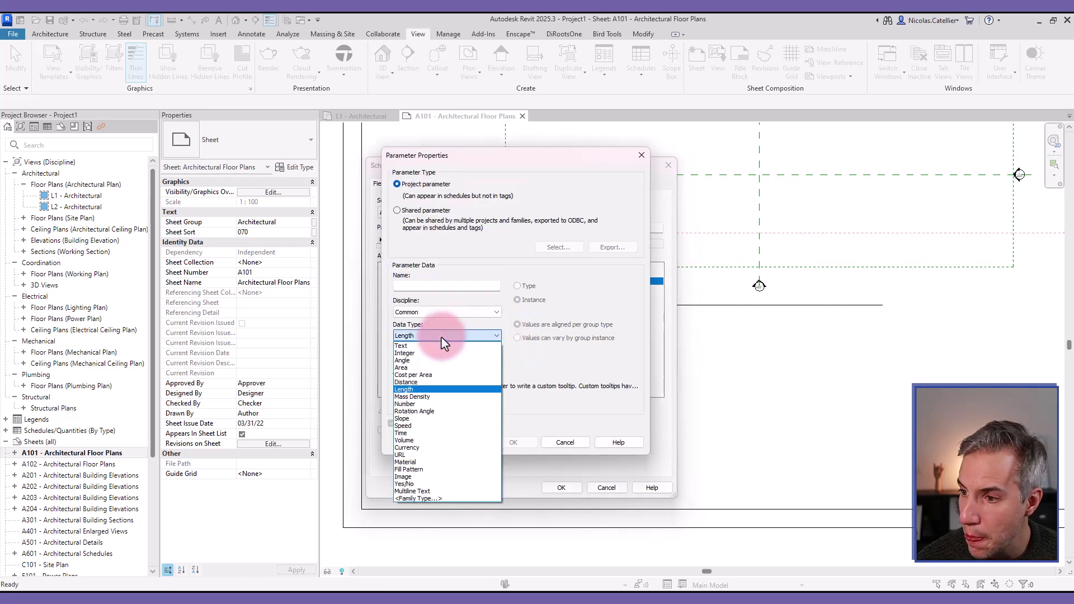
{"action": "left_click", "coordinate": [425, 492]}
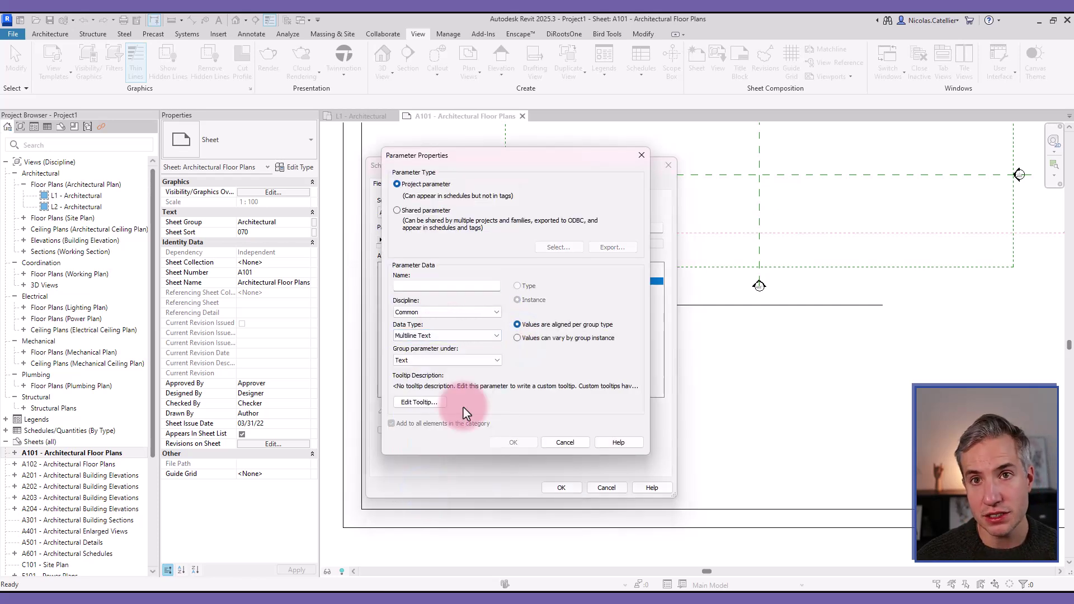
{"action": "left_click", "coordinate": [429, 286]}
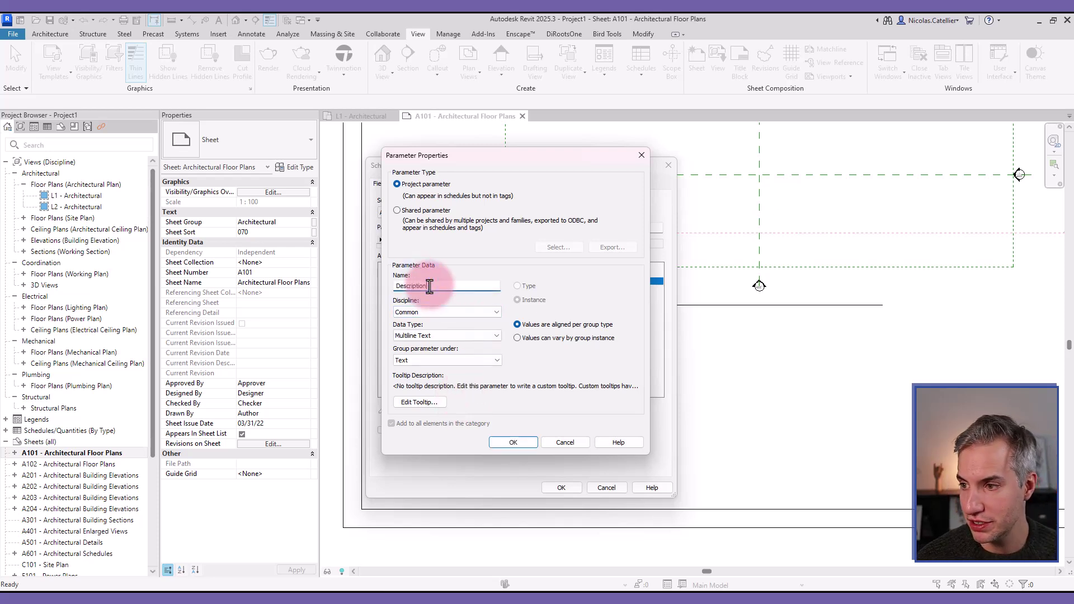
{"action": "left_click", "coordinate": [513, 442]}
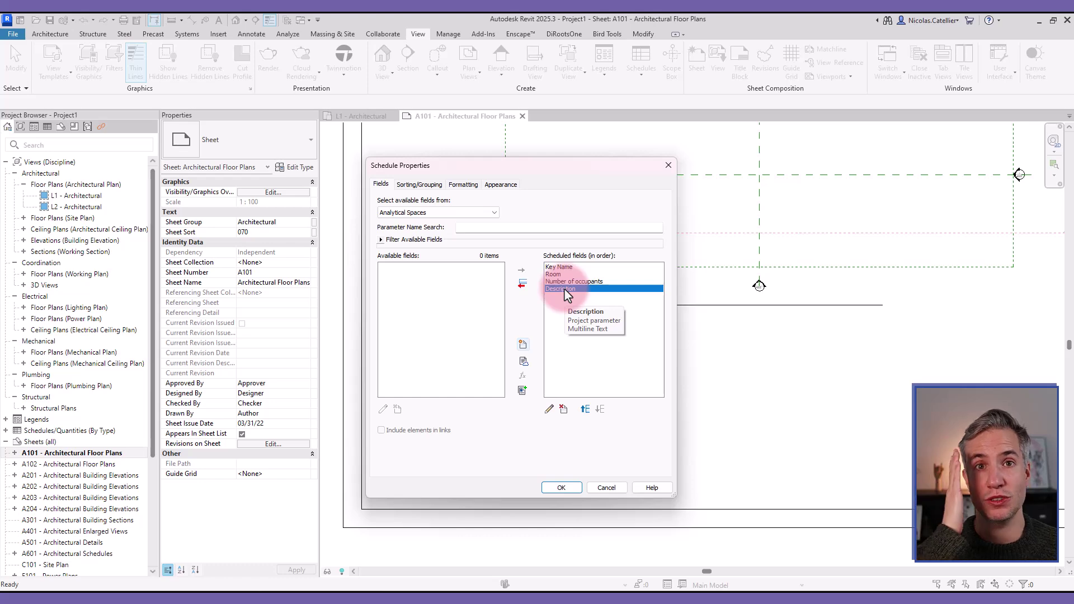
Open the NUMBER OF OCCUPANTS schedule and insert five empty key rows
{"action": "key", "text": "Return"}
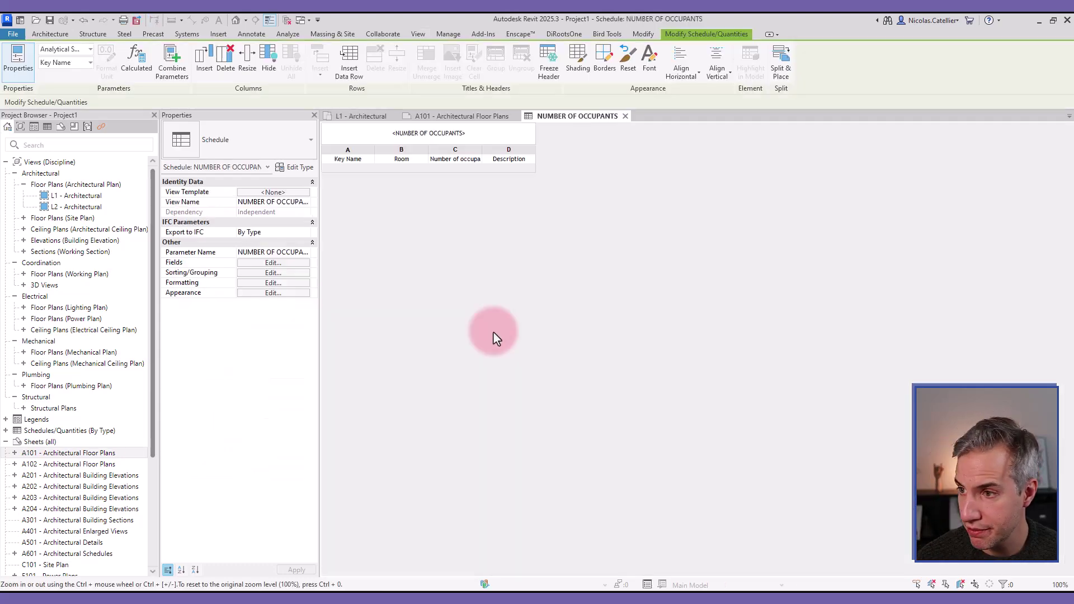
{"action": "scroll", "coordinate": [386, 159], "scroll_direction": "up", "scroll_amount": 4, "text": "ctrl"}
{"action": "scroll", "coordinate": [391, 158], "scroll_direction": "down", "scroll_amount": 5, "text": "ctrl"}
{"action": "scroll", "coordinate": [374, 196], "scroll_direction": "up", "scroll_amount": 3, "text": "ctrl"}
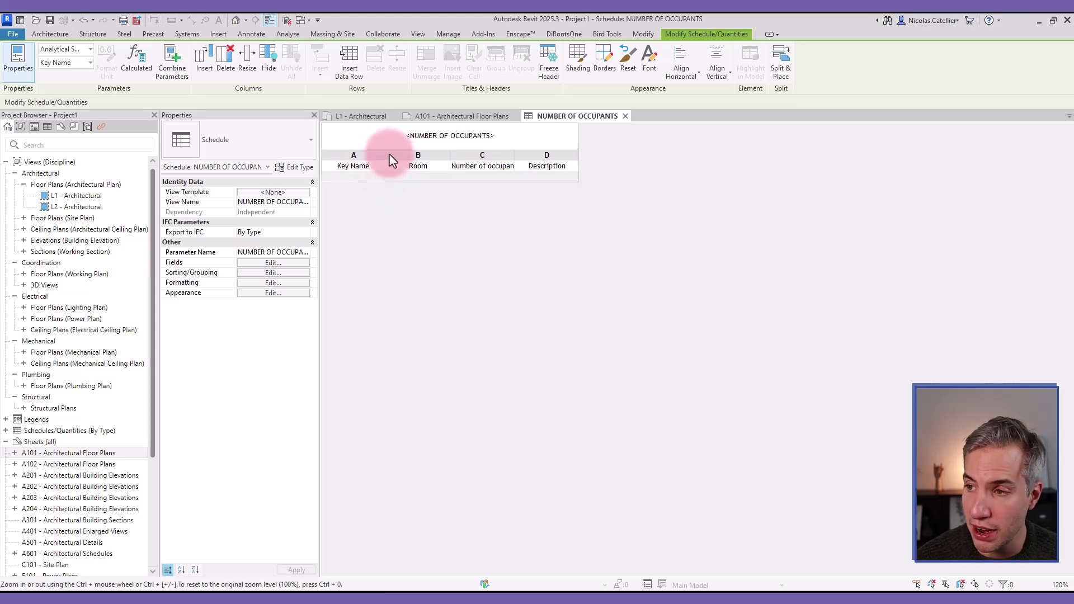
{"action": "scroll", "coordinate": [391, 161], "scroll_direction": "up", "scroll_amount": 5, "text": "ctrl"}
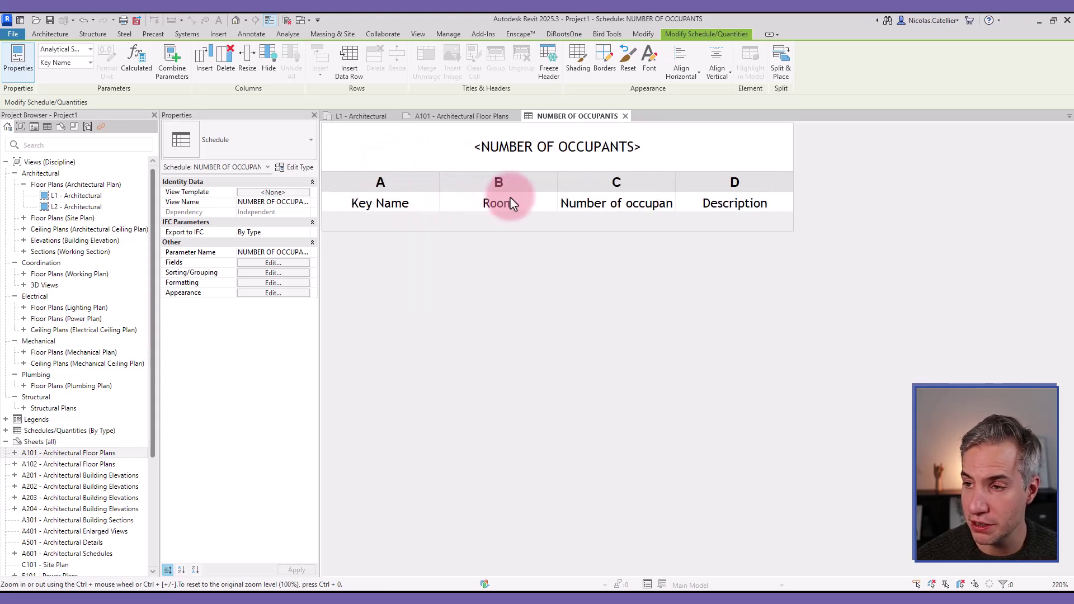
{"action": "left_click", "coordinate": [359, 206]}
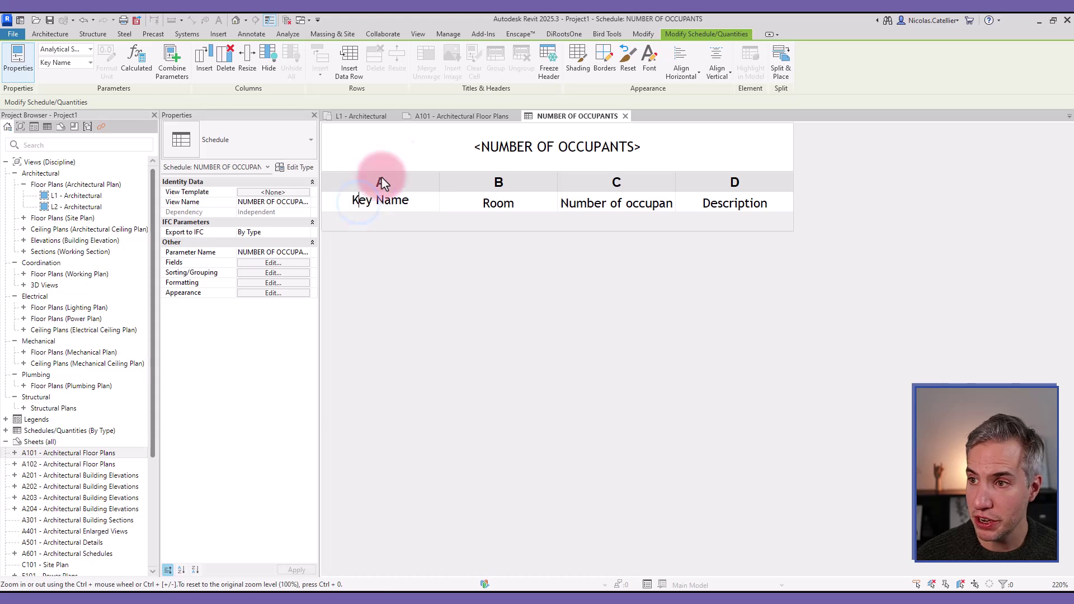
{"action": "left_click", "coordinate": [356, 78]}
{"action": "left_click", "coordinate": [355, 77]}
{"action": "left_click", "coordinate": [356, 76]}
{"action": "left_click", "coordinate": [356, 76]}
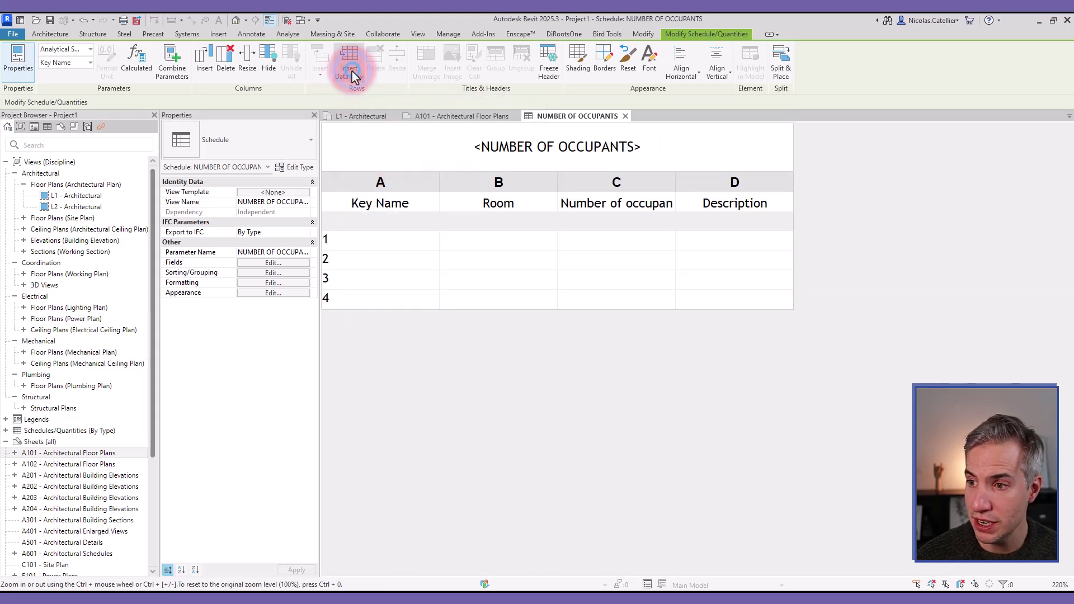
{"action": "left_click", "coordinate": [355, 75]}
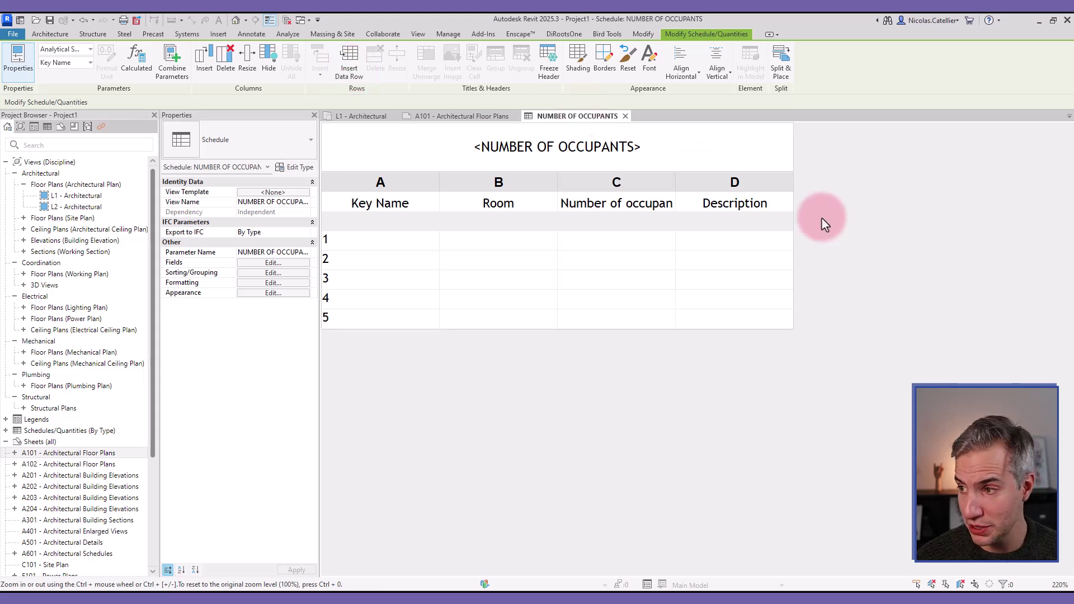
Widen the Description and Room columns and enter rooms BASEMENT, LEVEL 1, LEVEL 2, LEVEL 3, LEVEL 4
{"action": "left_click_drag", "start_coordinate": [793, 184], "coordinate": [940, 182]}
{"action": "left_click_drag", "start_coordinate": [558, 178], "coordinate": [624, 179]}
{"action": "left_click", "coordinate": [537, 242]}
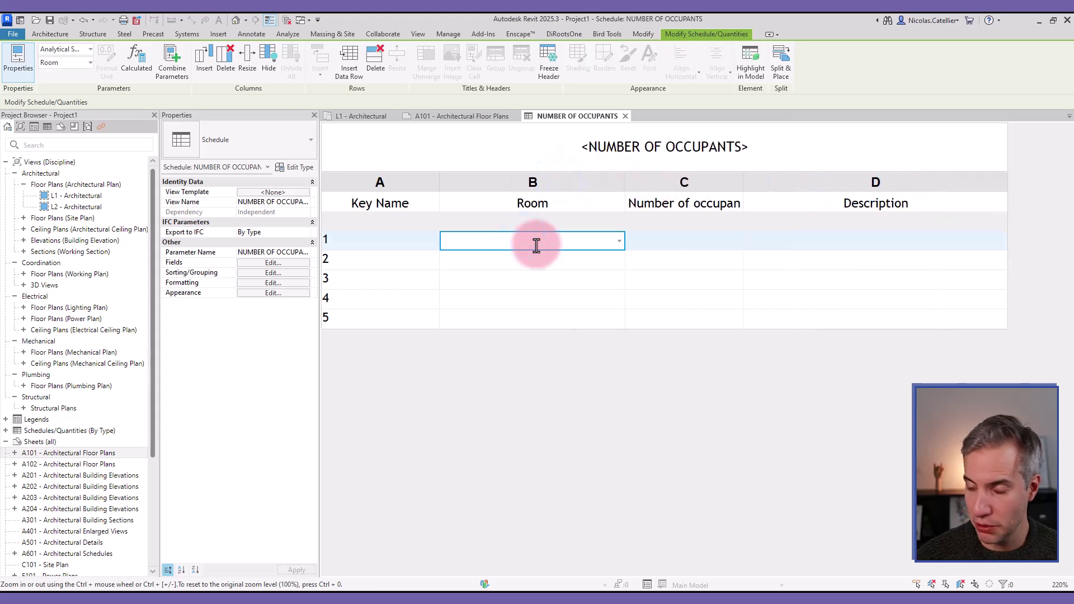
{"action": "type", "text": "BASEMENT"}
{"action": "left_click", "coordinate": [554, 324]}
{"action": "left_click", "coordinate": [517, 264]}
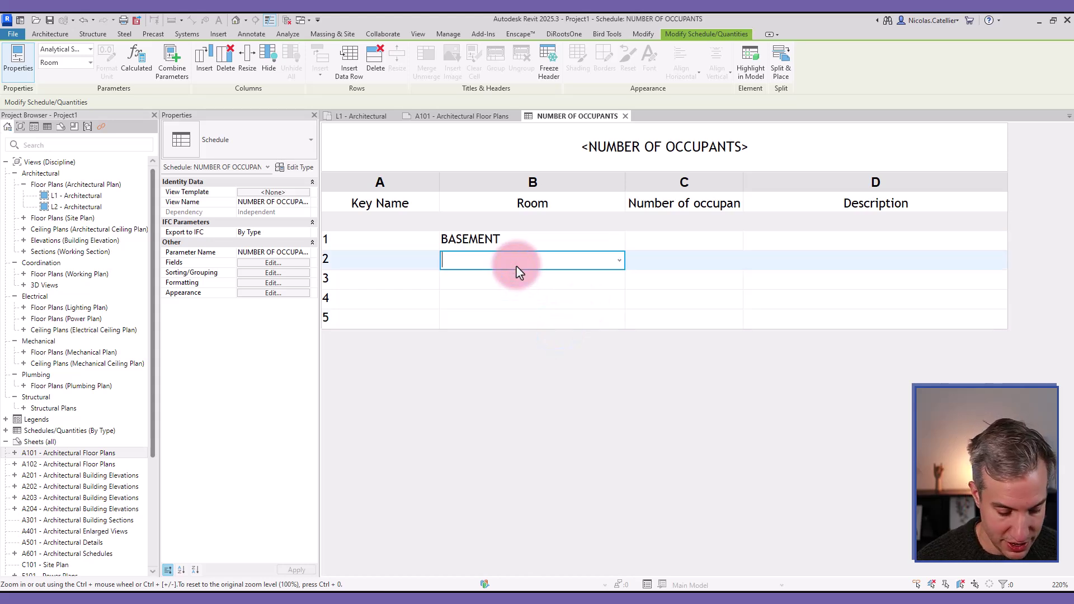
{"action": "type", "text": "LEV"}
{"action": "scroll", "coordinate": [517, 267], "scroll_direction": "down", "scroll_amount": 1, "text": "ctrl"}
{"action": "left_click", "coordinate": [559, 275]}
{"action": "type", "text": "LEVEL 2"}
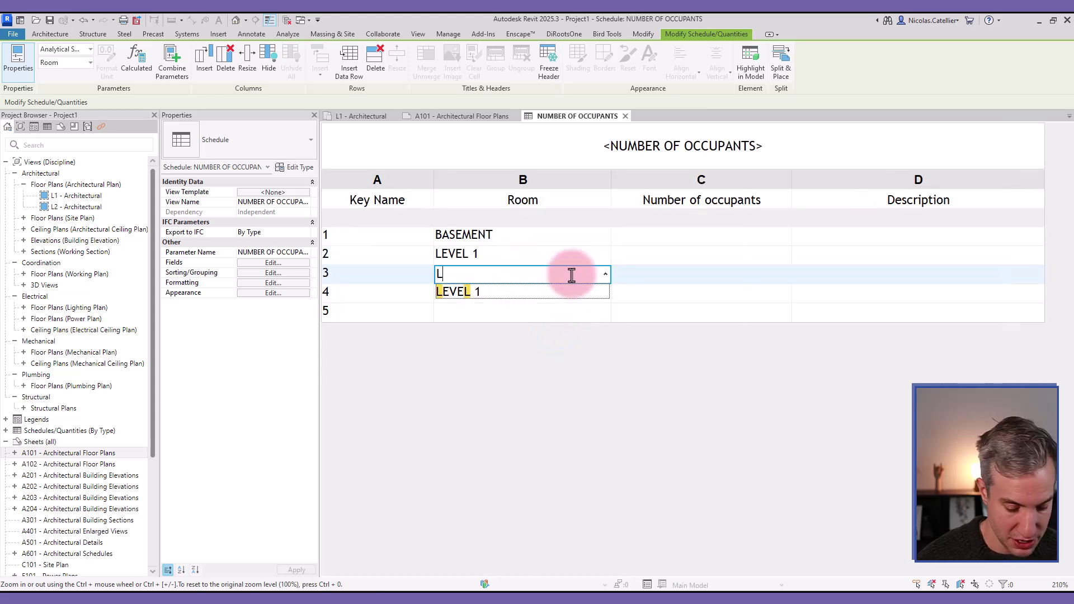
{"action": "left_click", "coordinate": [471, 296]}
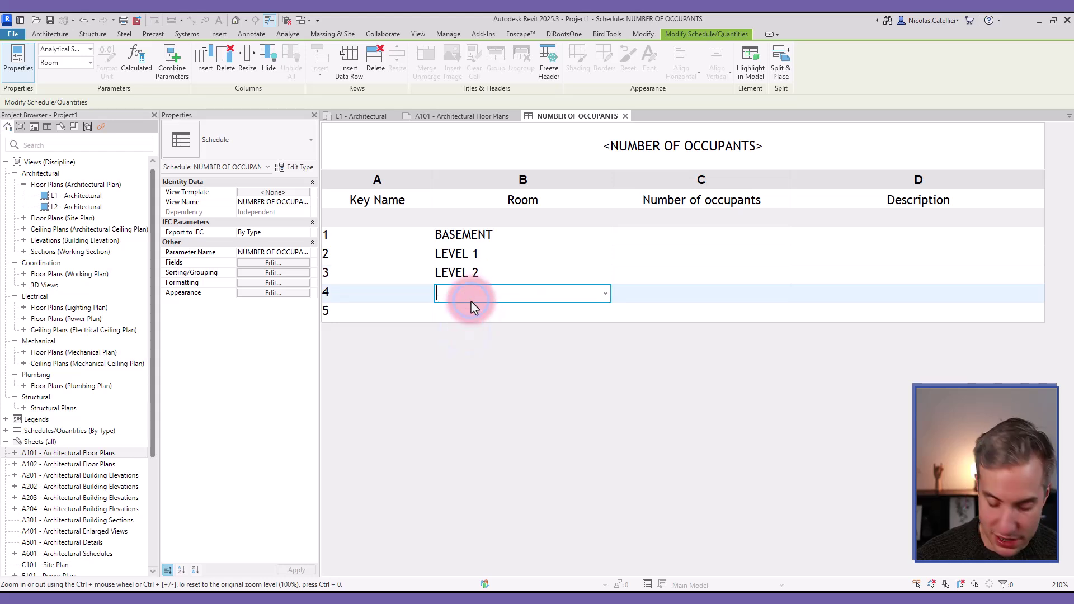
{"action": "type", "text": "LEVEL 3"}
{"action": "left_click", "coordinate": [477, 310]}
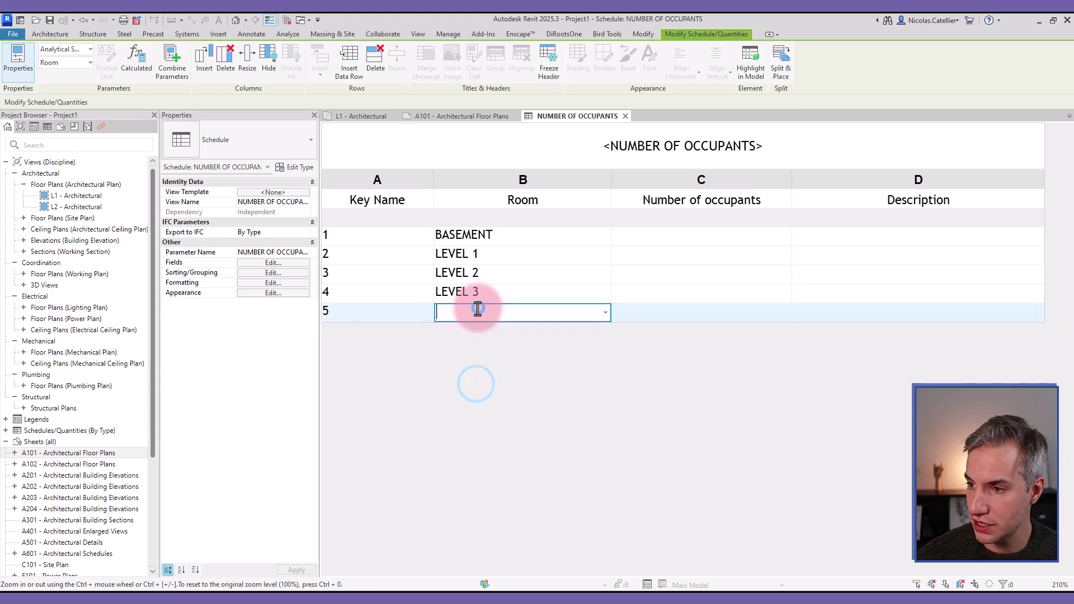
{"action": "type", "text": "LEVEL 4"}
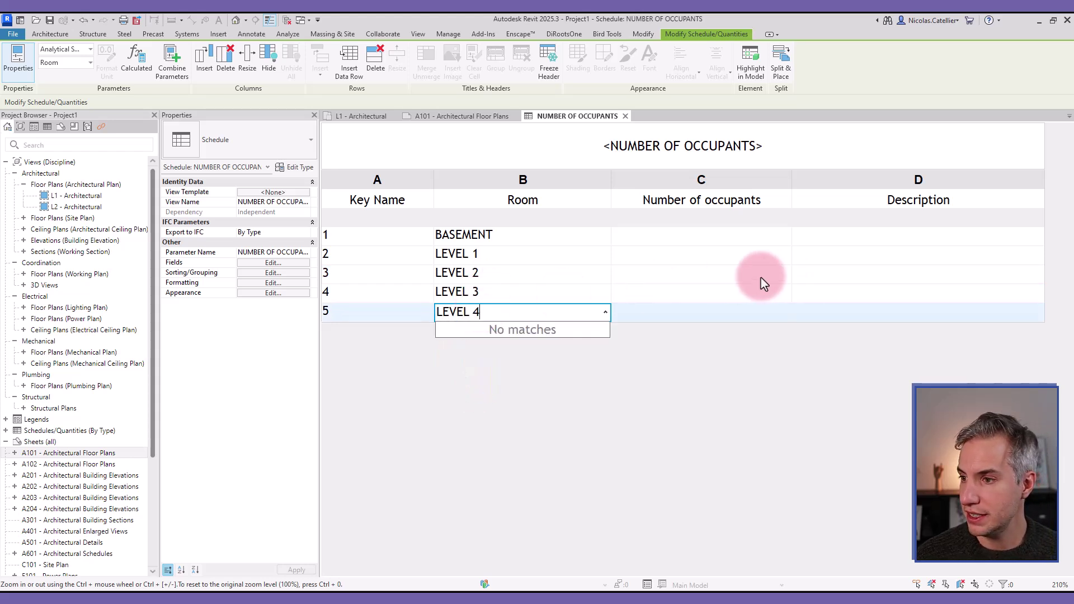
{"action": "left_click", "coordinate": [712, 247]}
Enter occupant counts 15, 25, 35, 40 and 50 for rows 1 to 5
{"action": "left_click", "coordinate": [695, 239]}
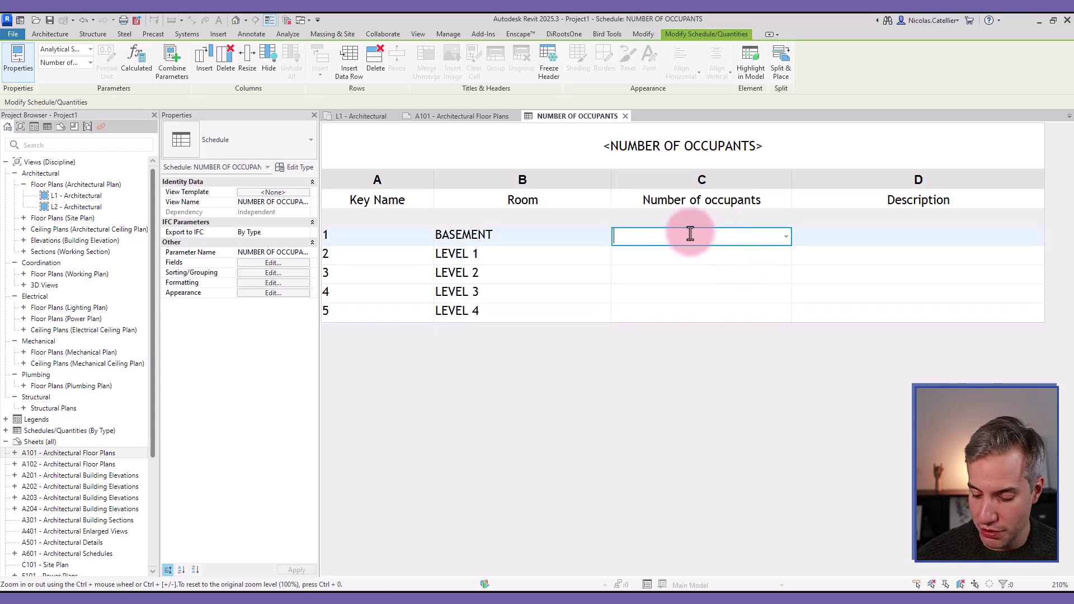
{"action": "type", "text": "15"}
{"action": "left_click", "coordinate": [642, 254]}
{"action": "type", "text": "25"}
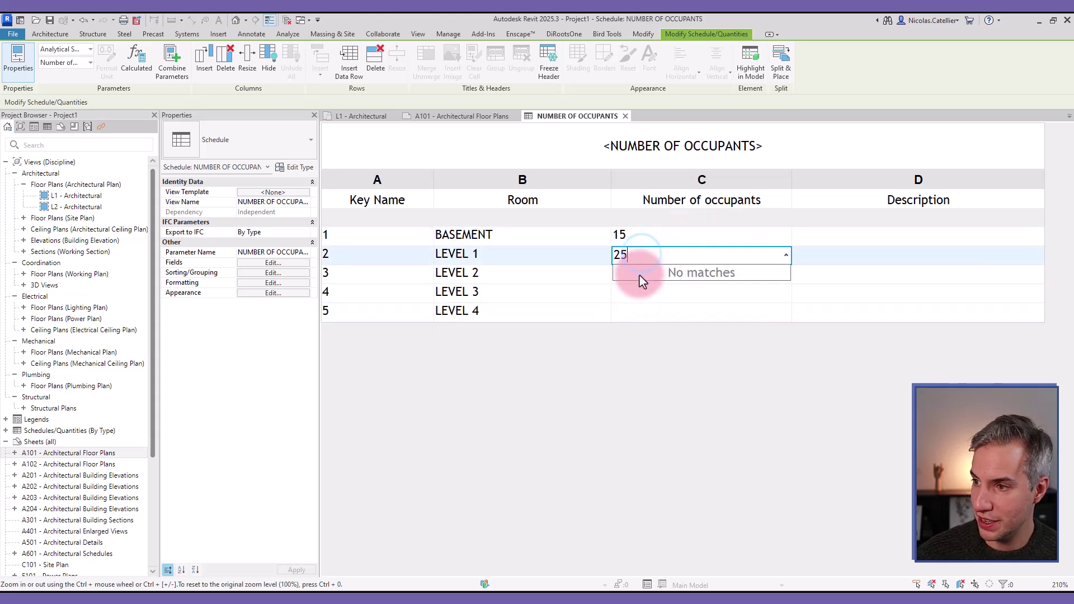
{"action": "left_click", "coordinate": [640, 276]}
{"action": "type", "text": "35"}
{"action": "left_click", "coordinate": [643, 305]}
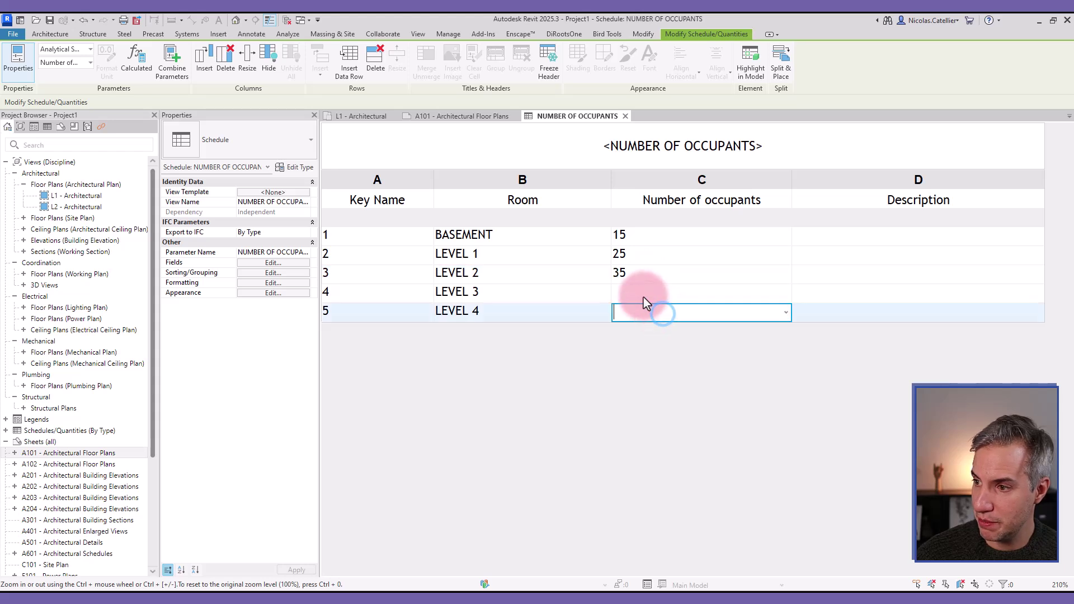
{"action": "left_click", "coordinate": [643, 296]}
{"action": "type", "text": "40"}
{"action": "left_click", "coordinate": [643, 313]}
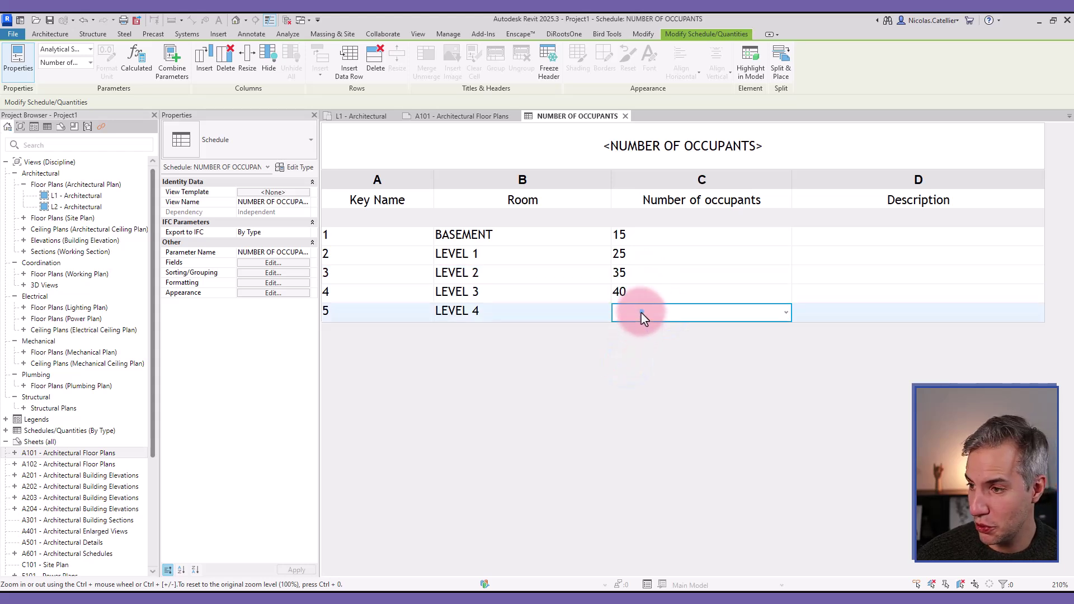
{"action": "type", "text": "50"}
{"action": "left_click", "coordinate": [923, 250]}
Write a two-line description for the BASEMENT row in the text editor
{"action": "left_click", "coordinate": [898, 238]}
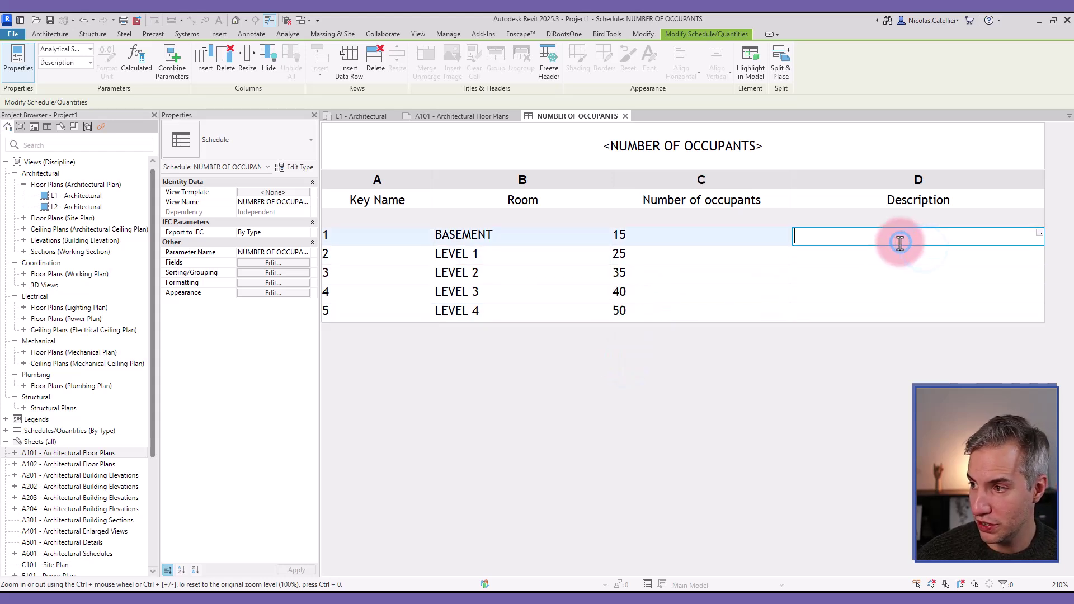
{"action": "left_click", "coordinate": [1040, 235]}
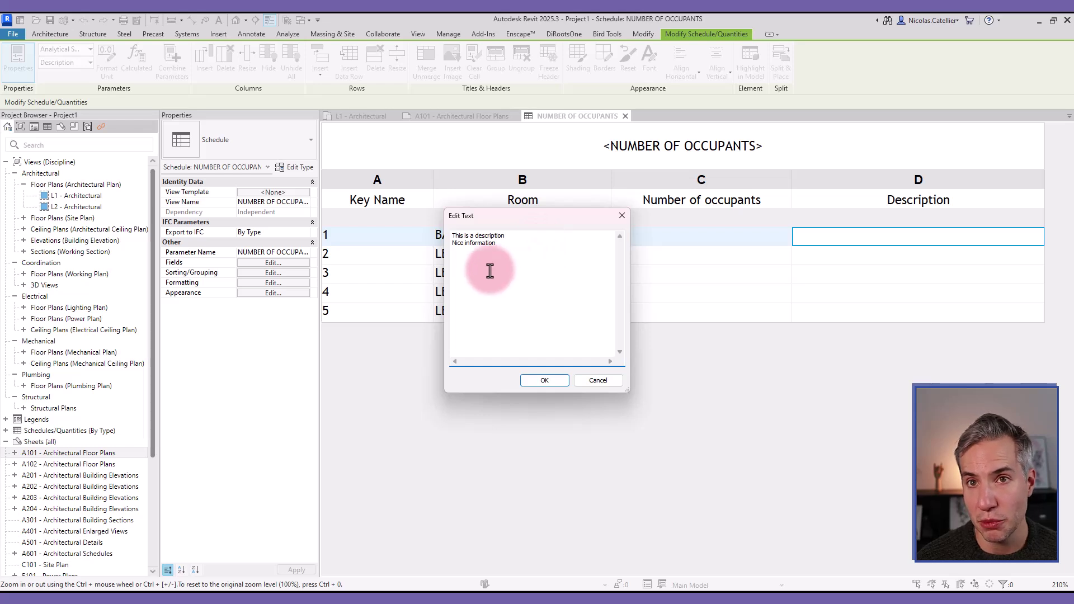
{"action": "left_click", "coordinate": [544, 380]}
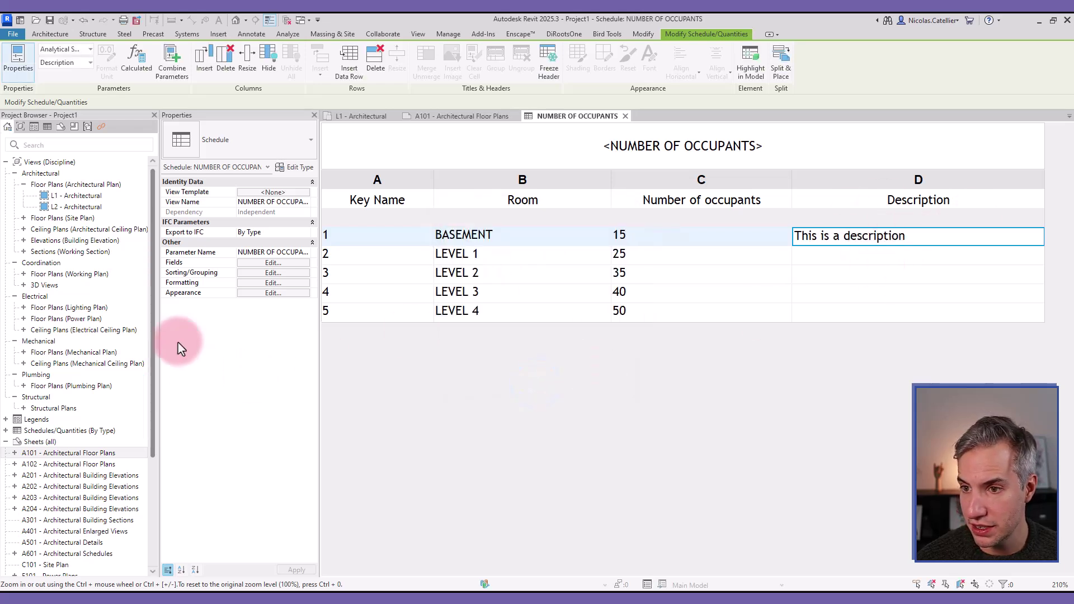
Place the NUMBER OF OCCUPANTS schedule onto sheet A101
{"action": "left_click", "coordinate": [5, 431]}
{"action": "scroll", "coordinate": [49, 450], "scroll_direction": "down", "scroll_amount": 1}
{"action": "left_click", "coordinate": [14, 430]}
{"action": "left_click_drag", "start_coordinate": [61, 443], "coordinate": [79, 465]}
{"action": "left_click", "coordinate": [495, 391]}
{"action": "scroll", "coordinate": [448, 413], "scroll_direction": "up", "scroll_amount": 6}
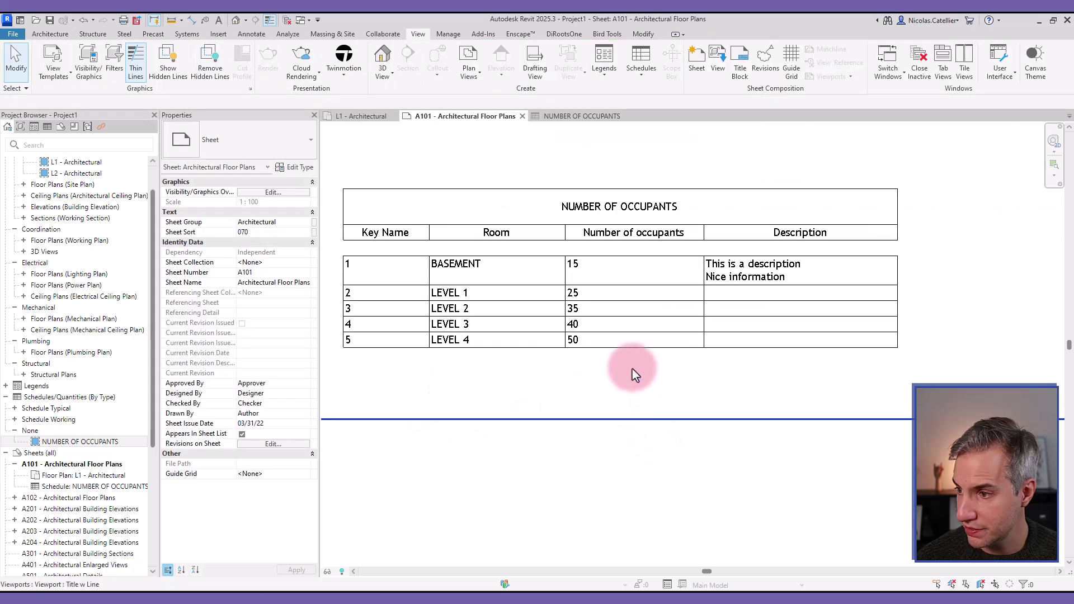
Hide the Key Name field in the schedule's formatting and check it on sheet A101
{"action": "left_click", "coordinate": [480, 340]}
{"action": "scroll", "coordinate": [434, 391], "scroll_direction": "up", "scroll_amount": 2}
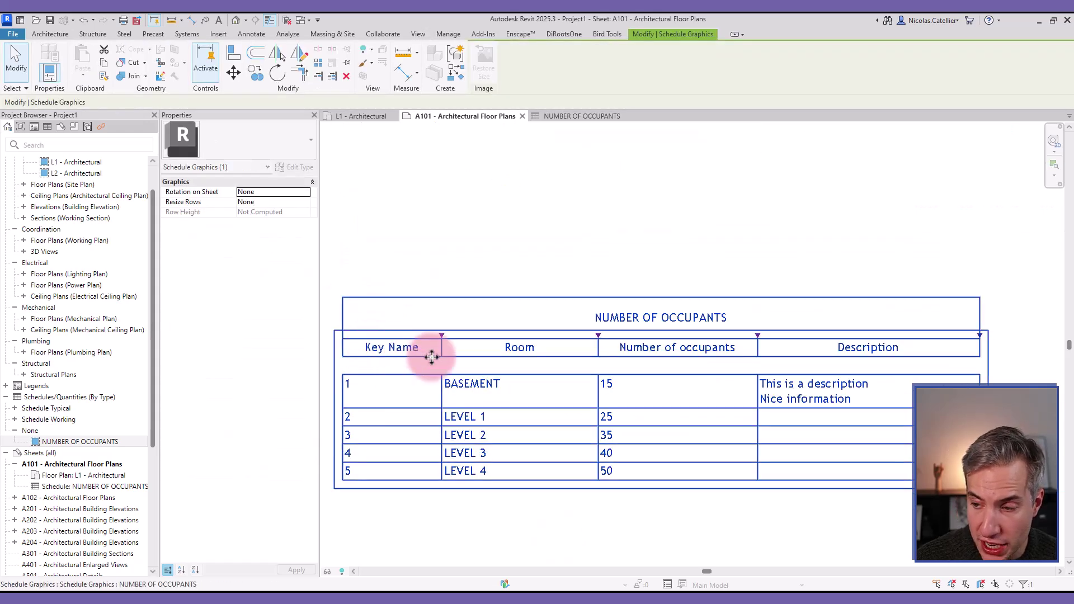
{"action": "double_click", "coordinate": [415, 351]}
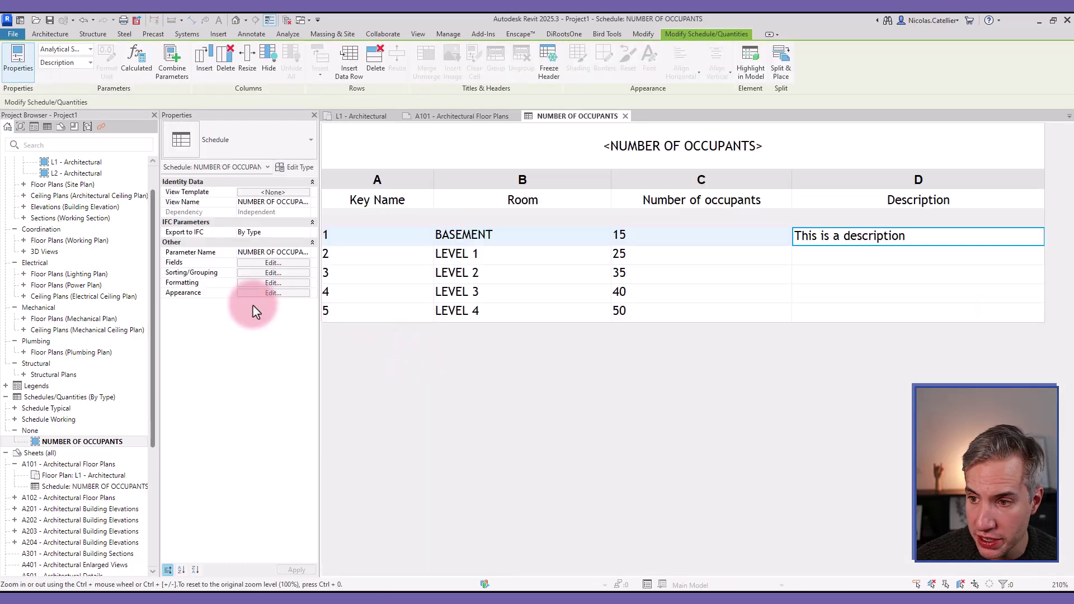
{"action": "left_click", "coordinate": [263, 283]}
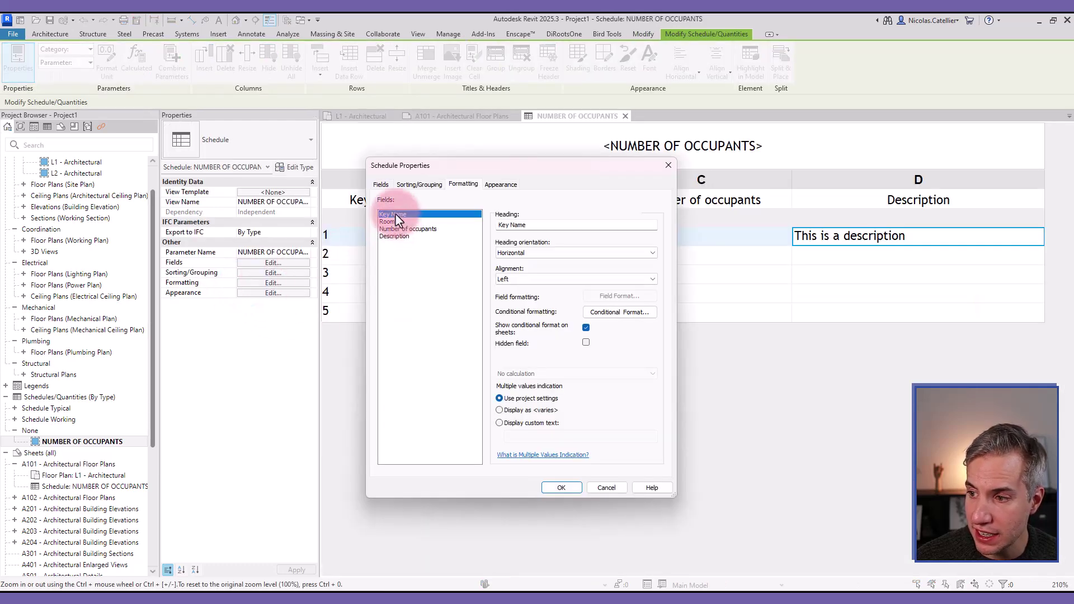
{"action": "left_click", "coordinate": [585, 343]}
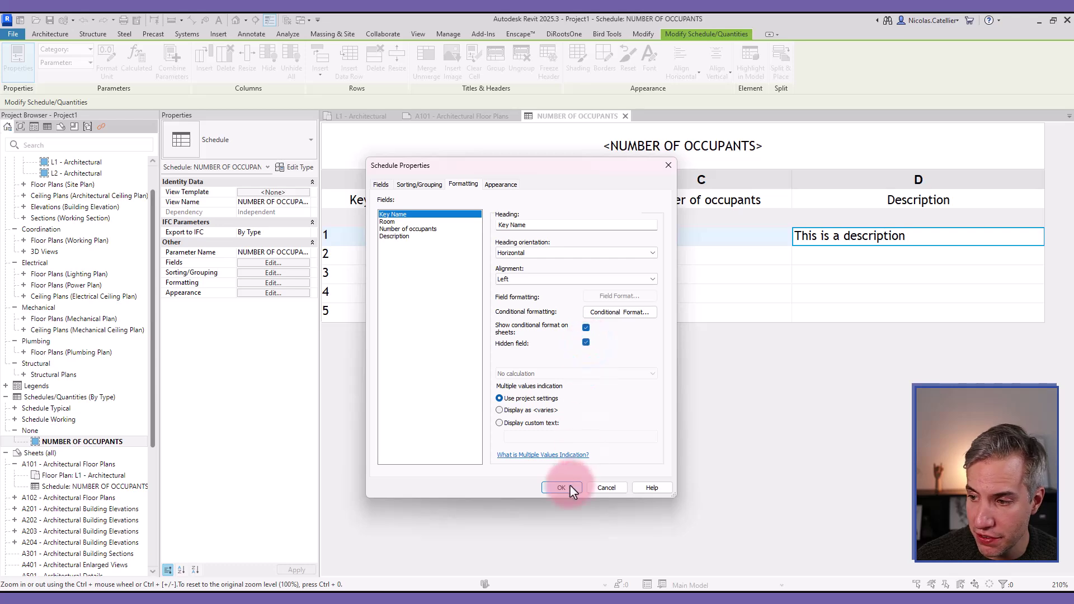
{"action": "left_click", "coordinate": [569, 485]}
{"action": "double_click", "coordinate": [46, 463]}
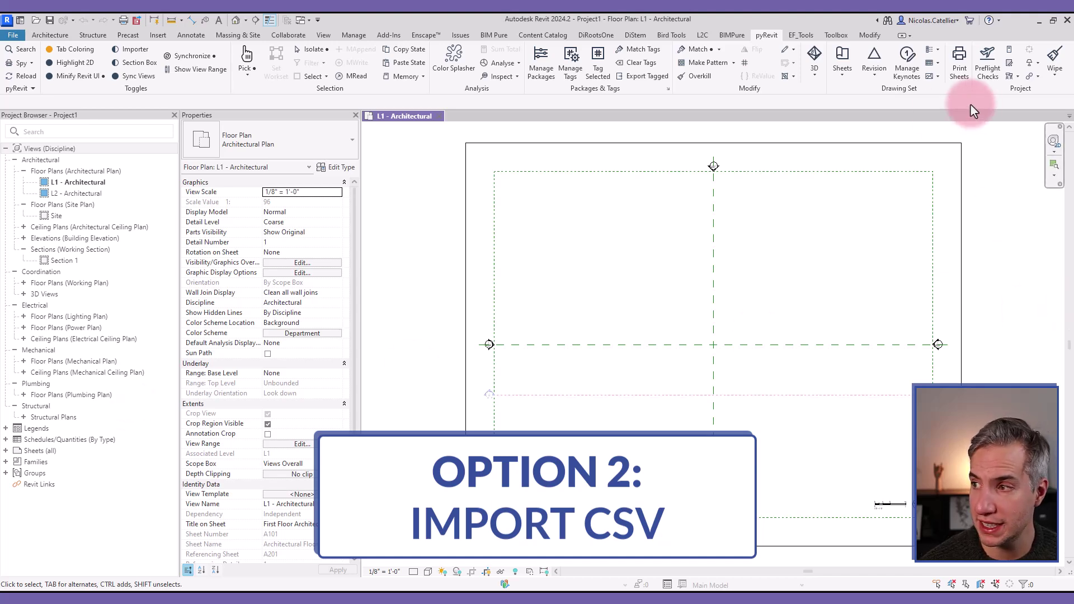
Reveal Create schedule from CSV in the pyRevit dropdown beside Manage Keynotes
{"action": "left_click", "coordinate": [933, 63]}
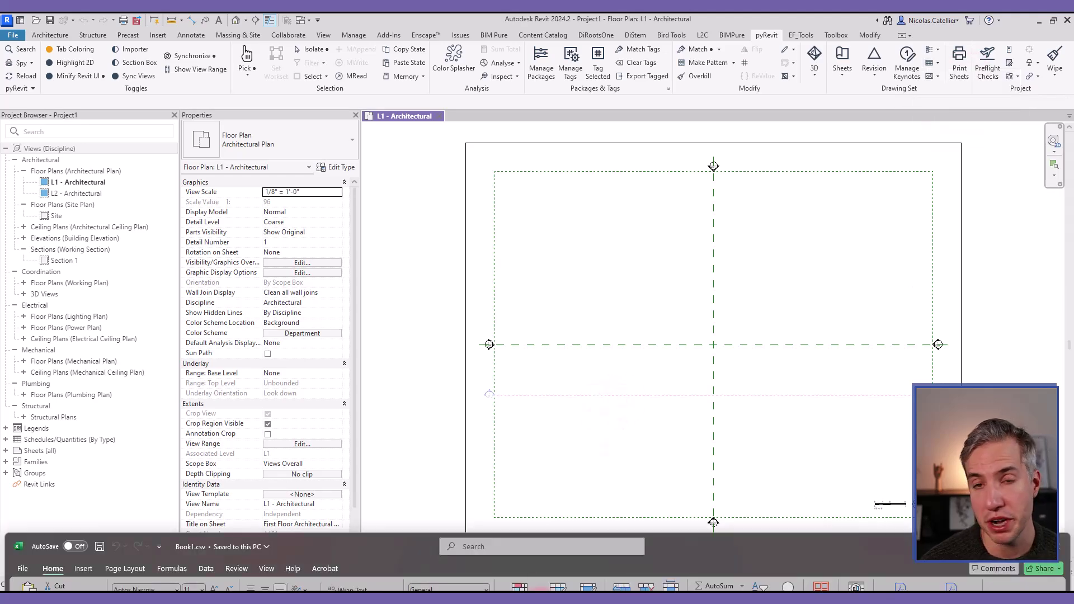
Bring up Book1.csv and widen columns B and C so the Room, Number of occupants and Description headers fit
{"action": "left_click_drag", "start_coordinate": [679, 546], "coordinate": [725, 90]}
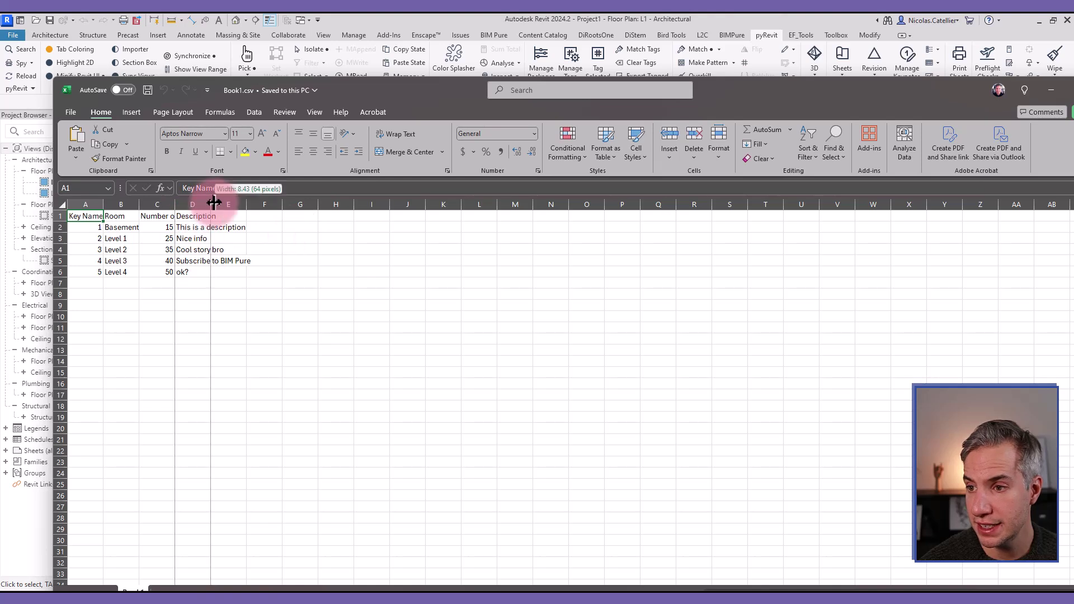
{"action": "left_click_drag", "start_coordinate": [175, 204], "coordinate": [237, 207]}
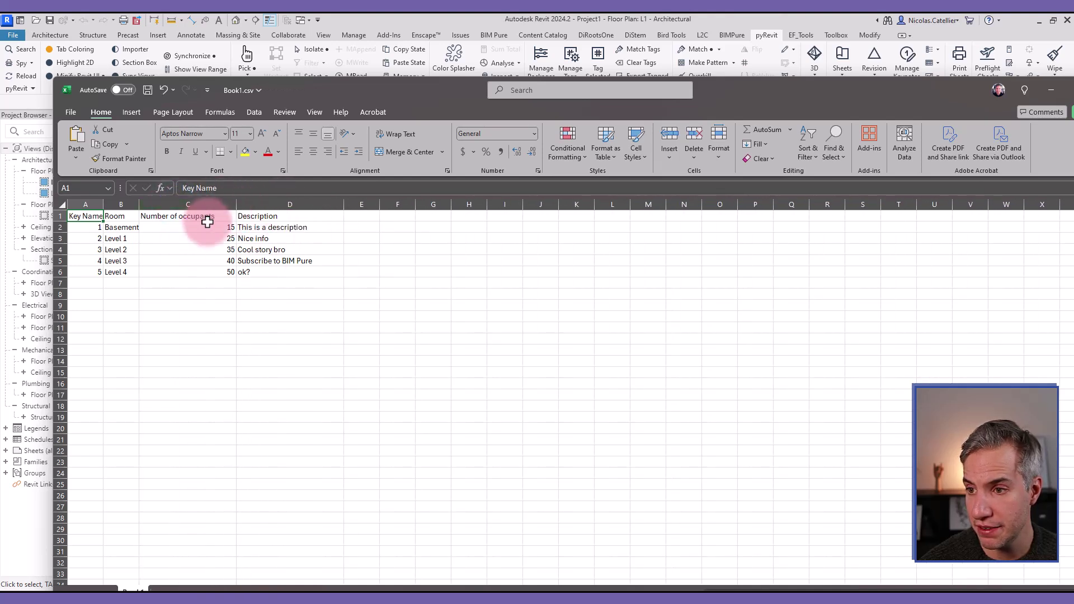
{"action": "left_click_drag", "start_coordinate": [139, 205], "coordinate": [153, 206]}
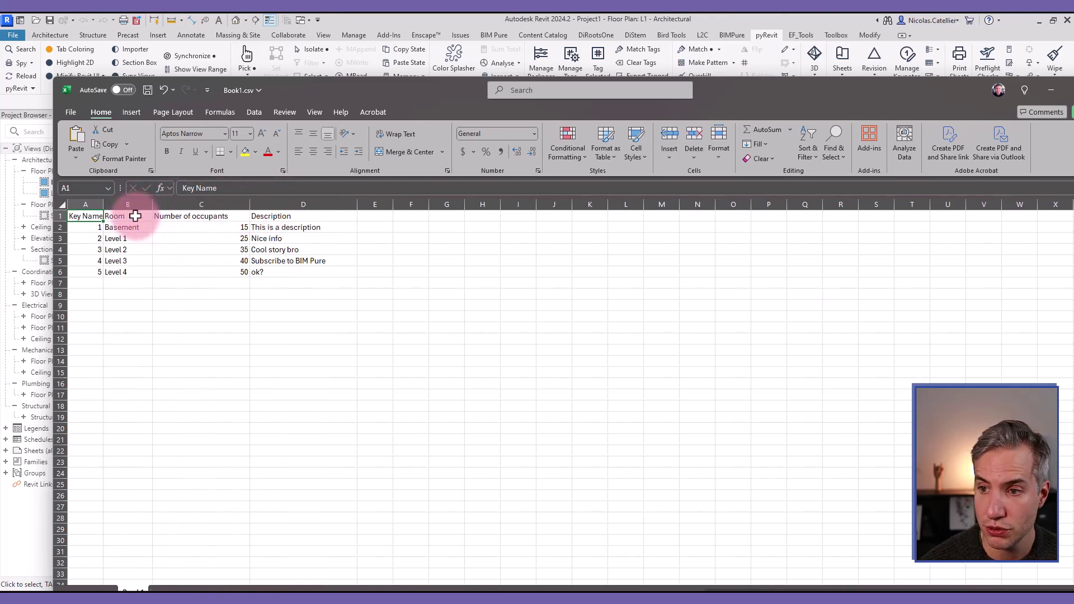
{"action": "left_click", "coordinate": [132, 216]}
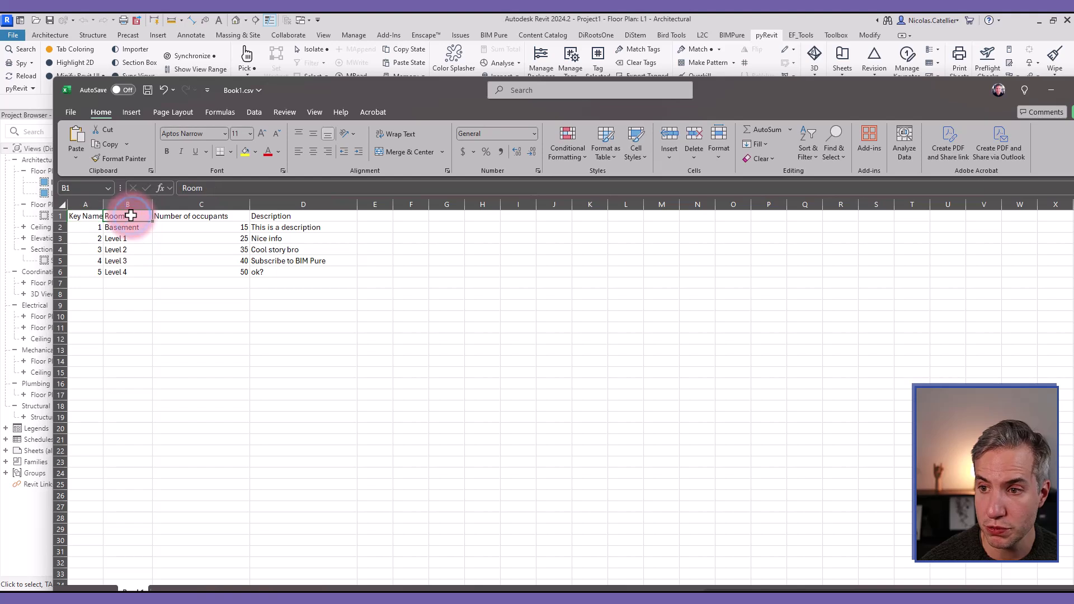
{"action": "left_click", "coordinate": [196, 216]}
{"action": "left_click", "coordinate": [302, 217]}
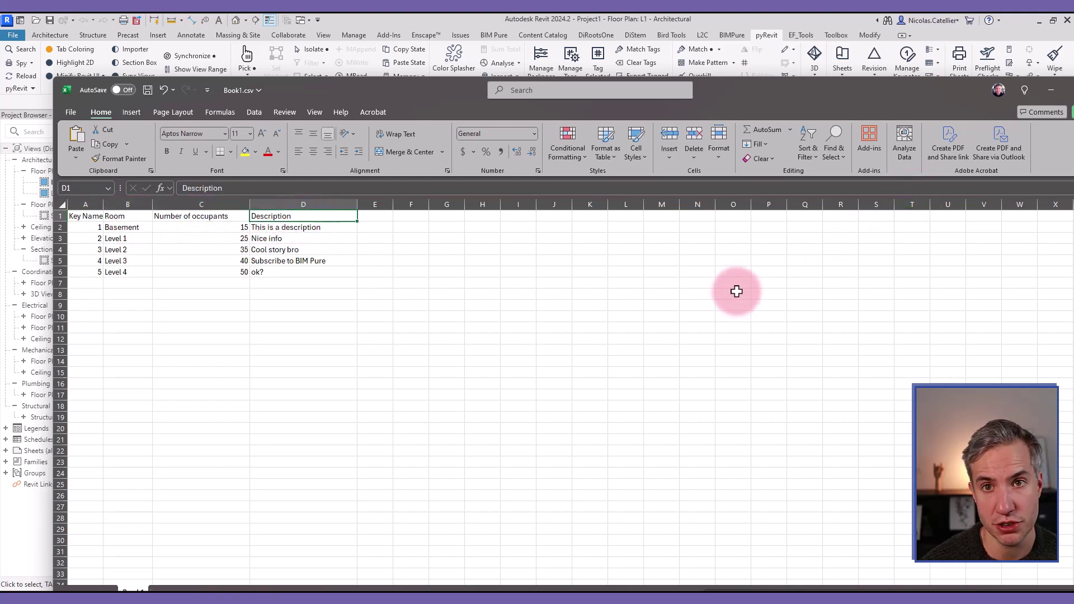
Open DiRootsOne ParaManager and add three new shared parameter rows
{"action": "left_click", "coordinate": [1050, 94]}
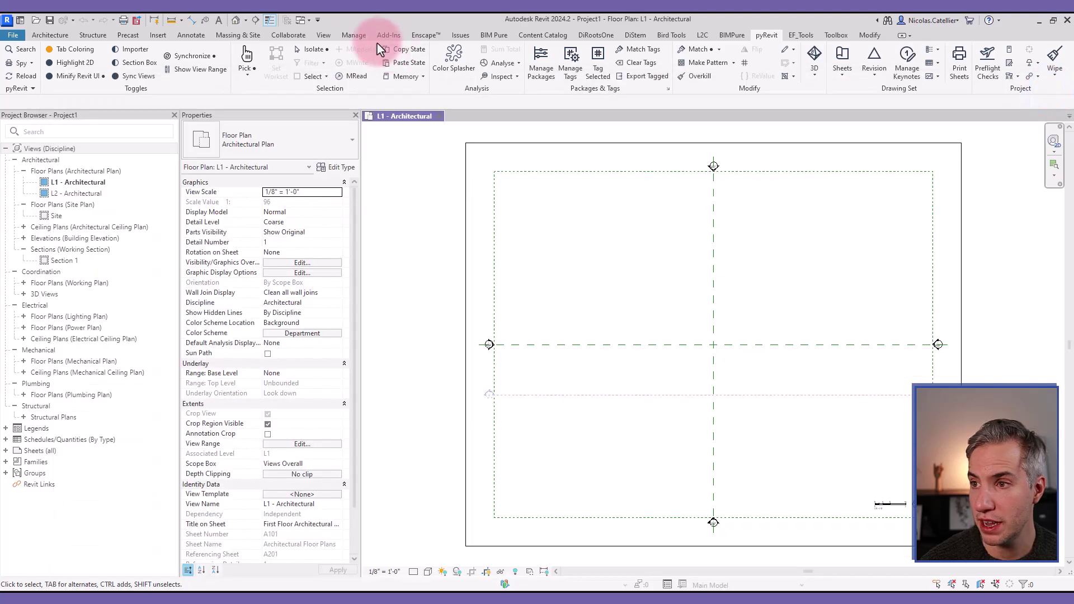
{"action": "left_click", "coordinate": [597, 35]}
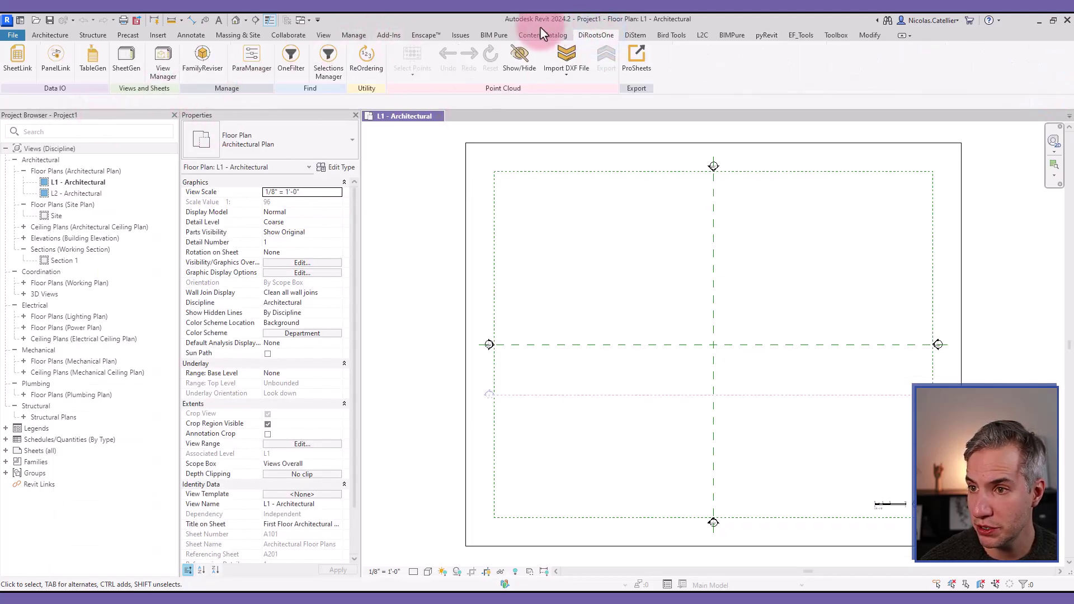
{"action": "left_click", "coordinate": [252, 61]}
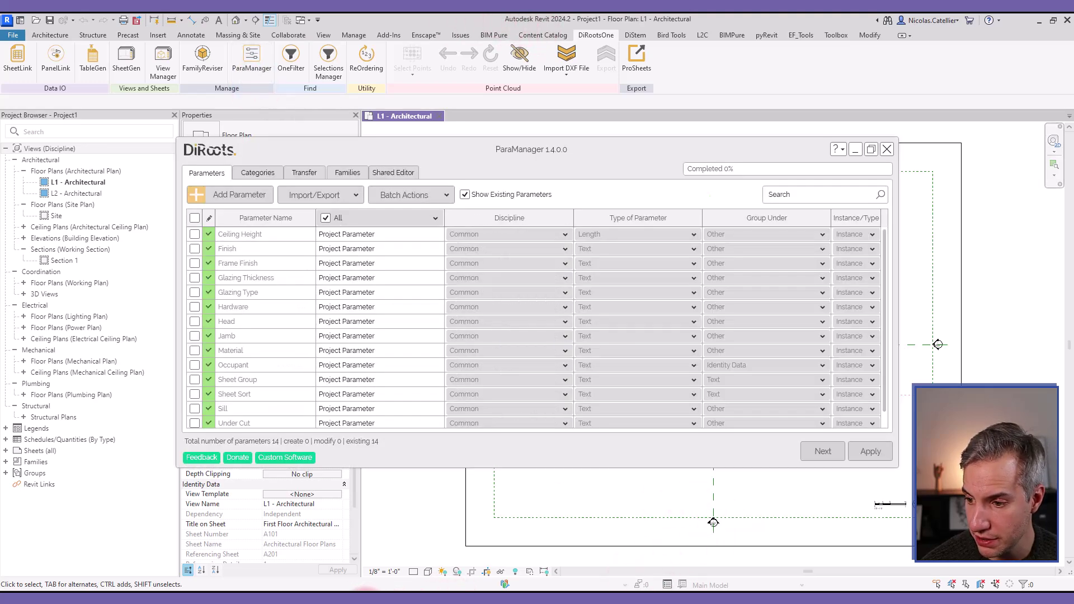
{"action": "left_click", "coordinate": [232, 195]}
{"action": "left_click", "coordinate": [232, 195]}
{"action": "left_click", "coordinate": [232, 195]}
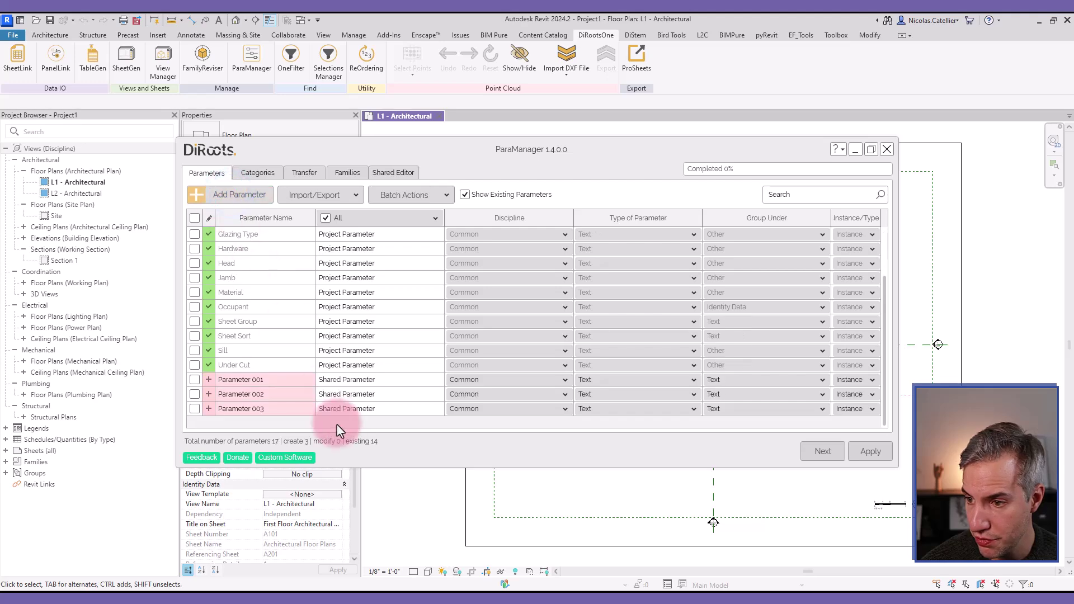
Name the new parameters Room, Number of occupants and Description
{"action": "left_click", "coordinate": [286, 381]}
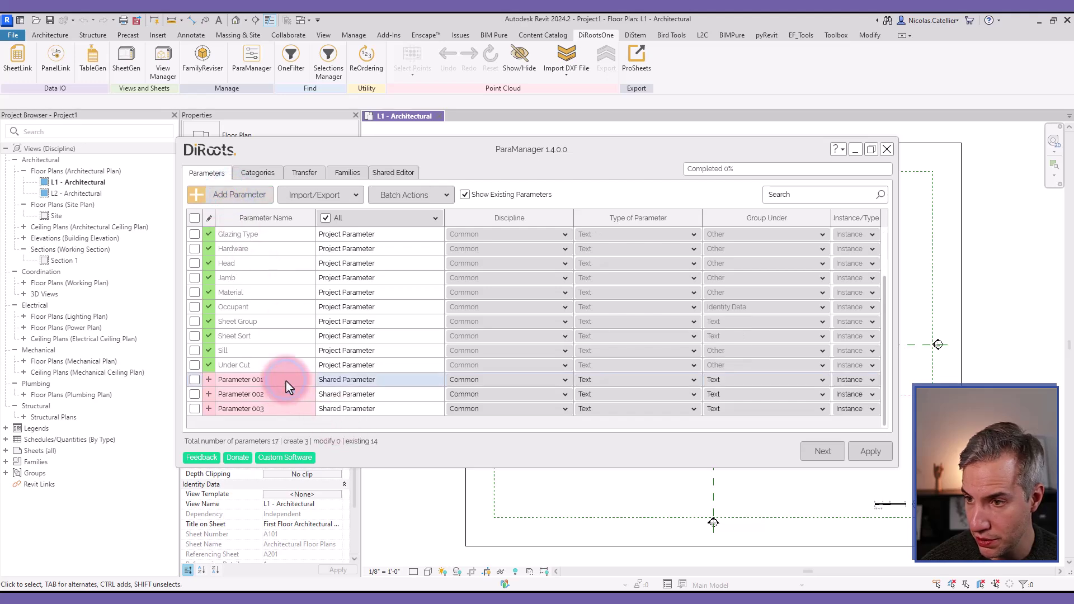
{"action": "mouse_move", "coordinate": [532, 593]}
{"action": "left_click", "coordinate": [541, 566]}
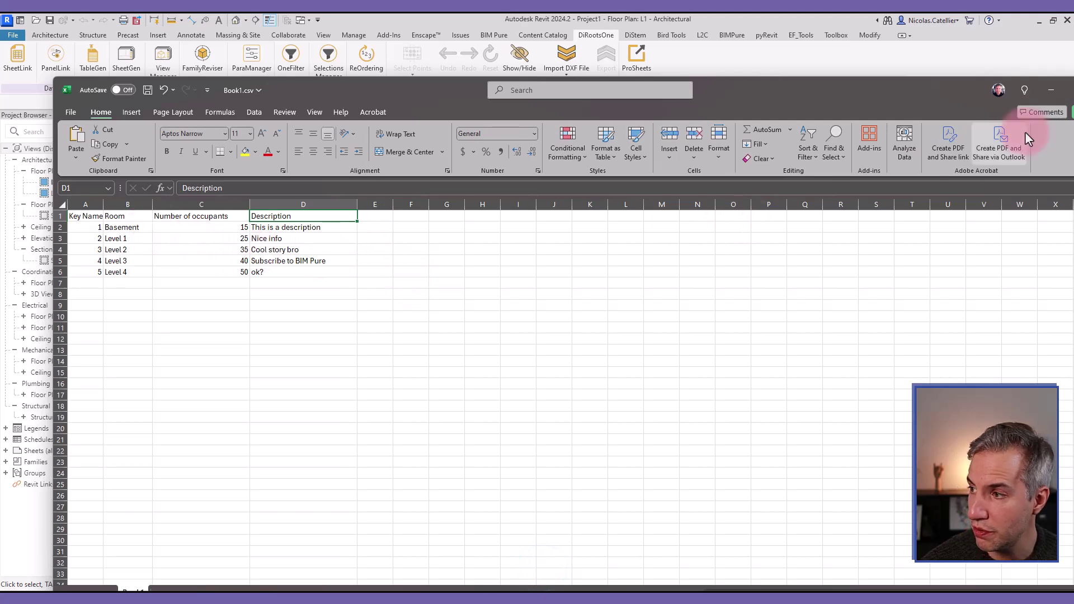
{"action": "left_click", "coordinate": [1049, 91]}
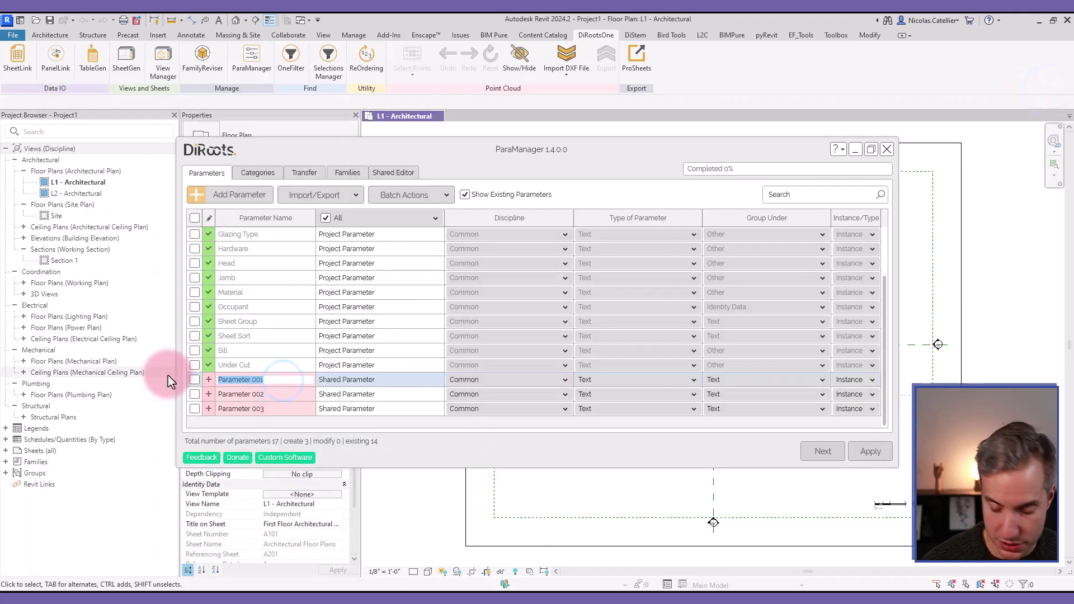
{"action": "type", "text": "Room"}
{"action": "left_click", "coordinate": [272, 395]}
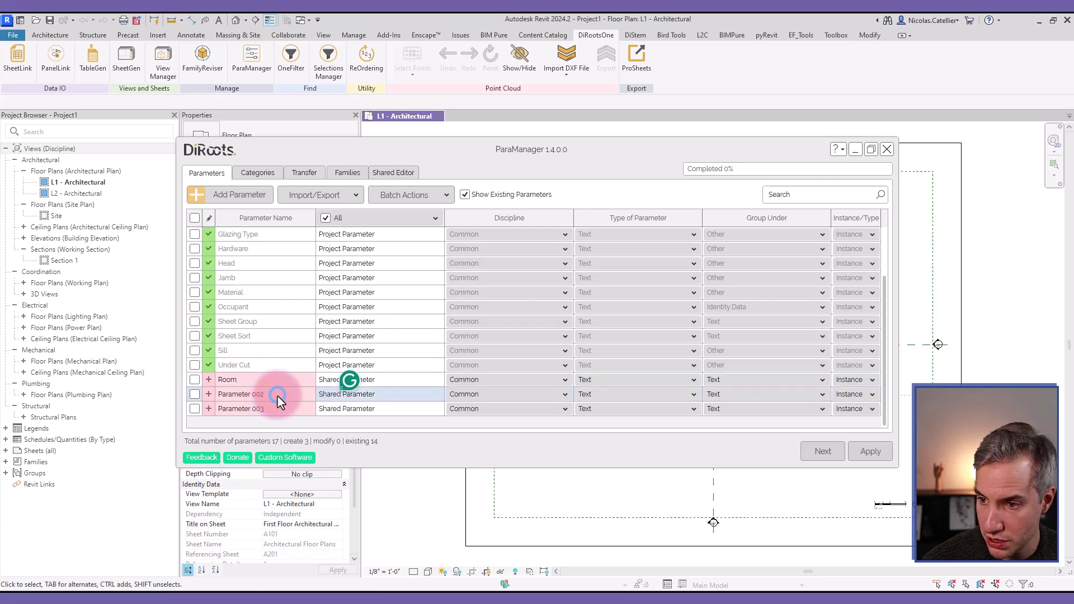
{"action": "left_click", "coordinate": [280, 395]}
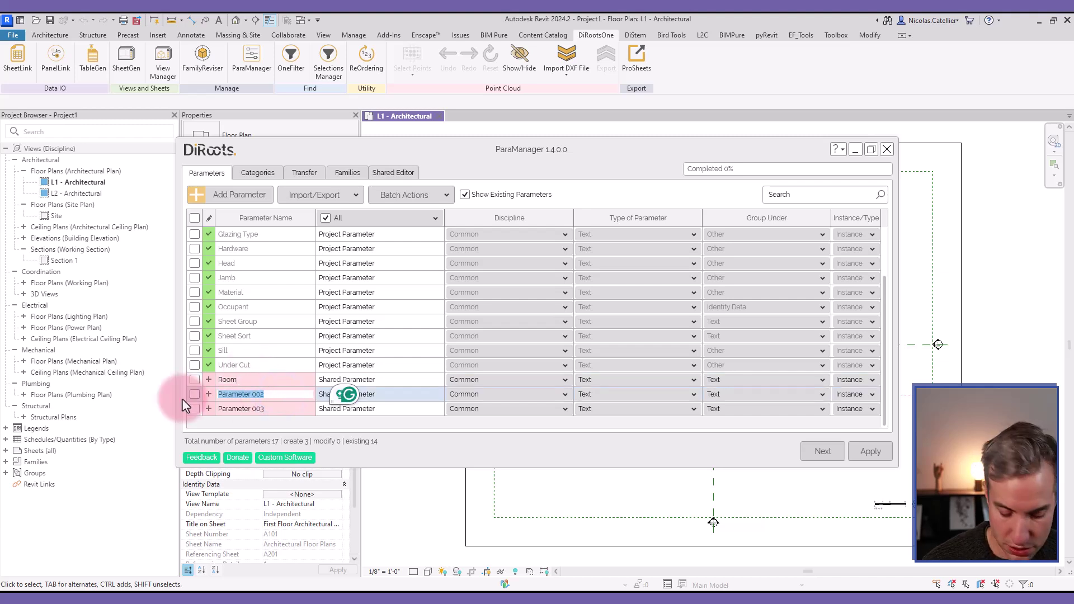
{"action": "type", "text": "Number of occupants"}
{"action": "left_click", "coordinate": [285, 409]}
{"action": "left_click", "coordinate": [280, 409]}
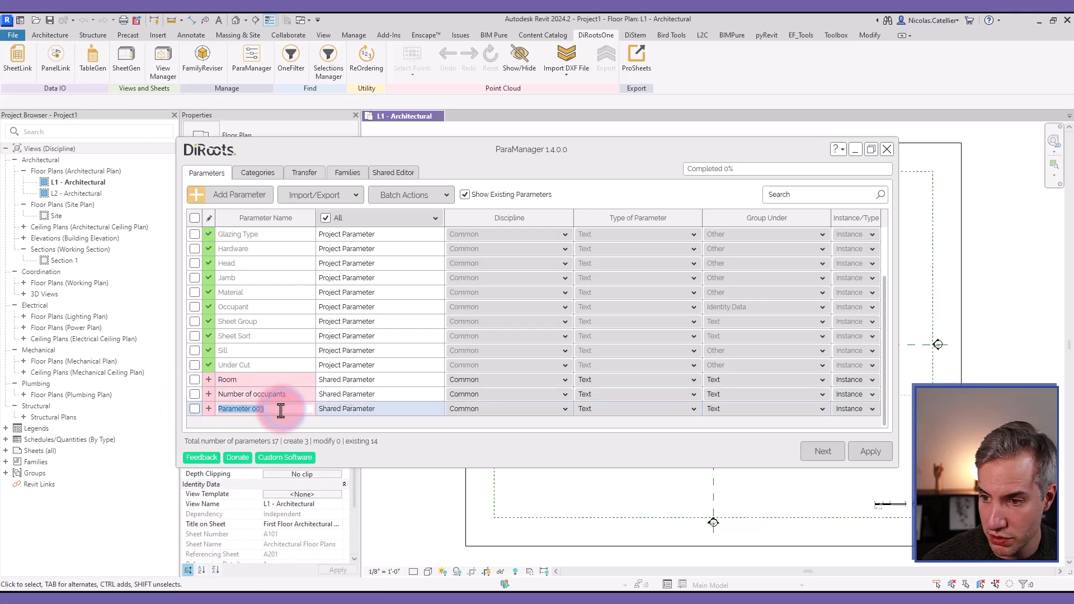
{"action": "type", "text": "Description"}
Tick the three parameters, keep Text for Description, and proceed to Next
{"action": "left_click", "coordinate": [820, 460]}
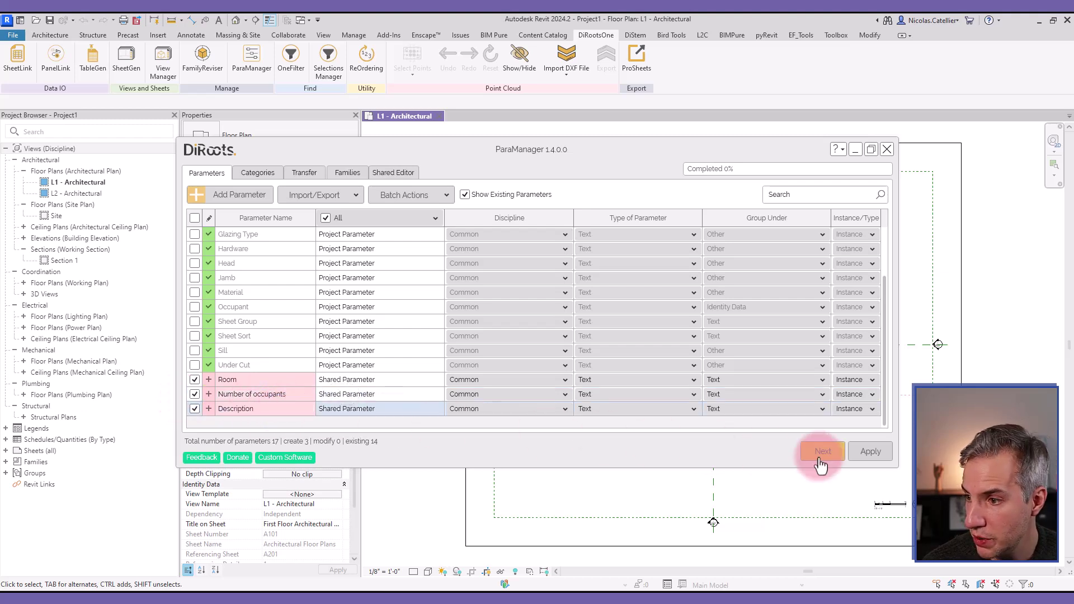
{"action": "left_click", "coordinate": [798, 410]}
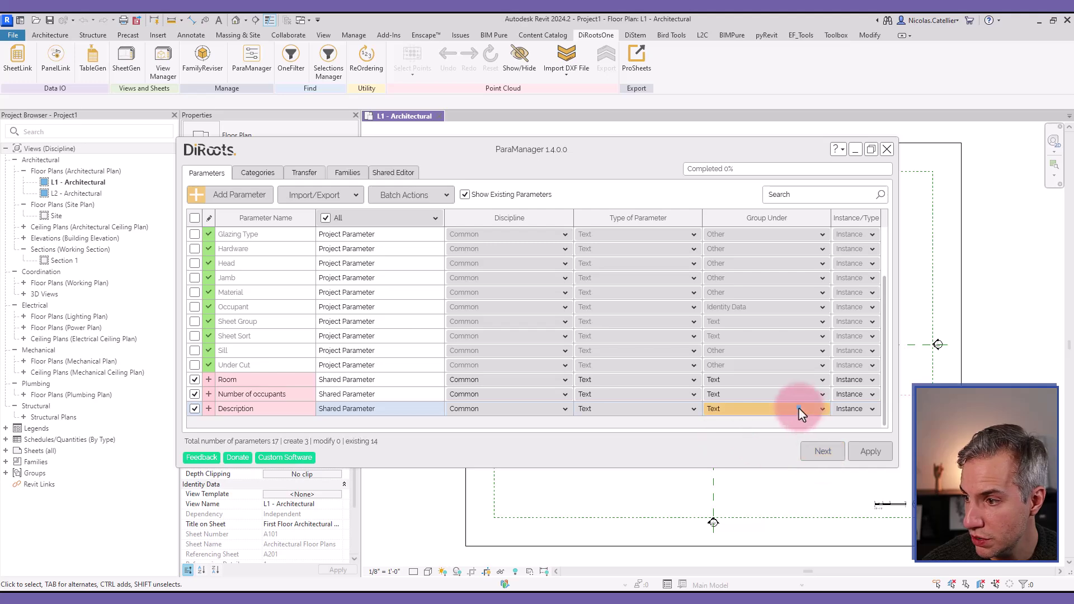
{"action": "left_click", "coordinate": [800, 413]}
{"action": "left_click", "coordinate": [818, 456]}
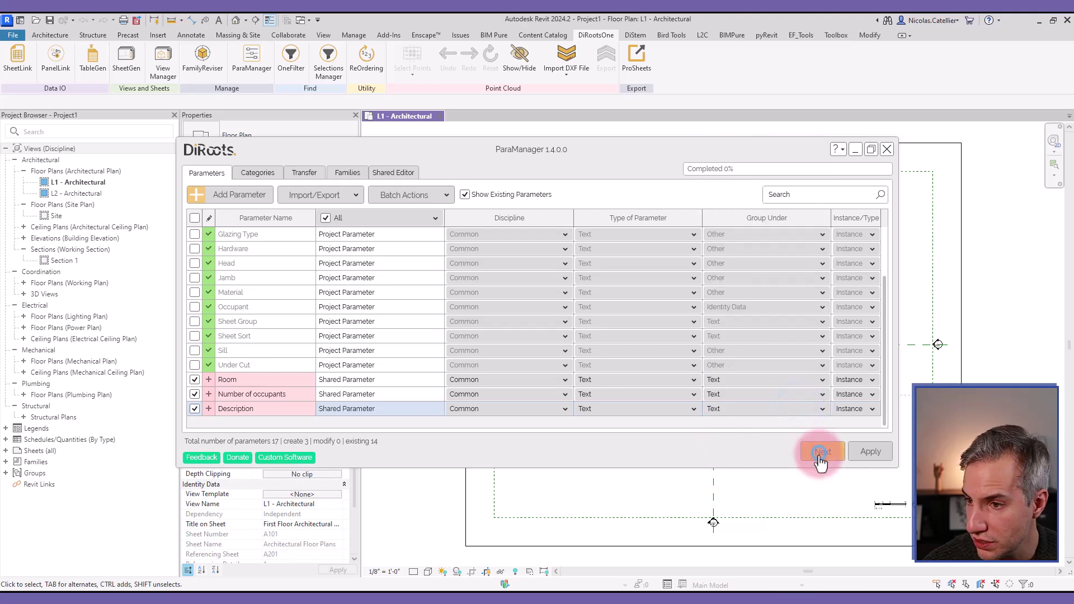
Assign the Analytical Members category to the three parameters and apply to create them
{"action": "scroll", "coordinate": [284, 331], "scroll_direction": "down", "scroll_amount": 2}
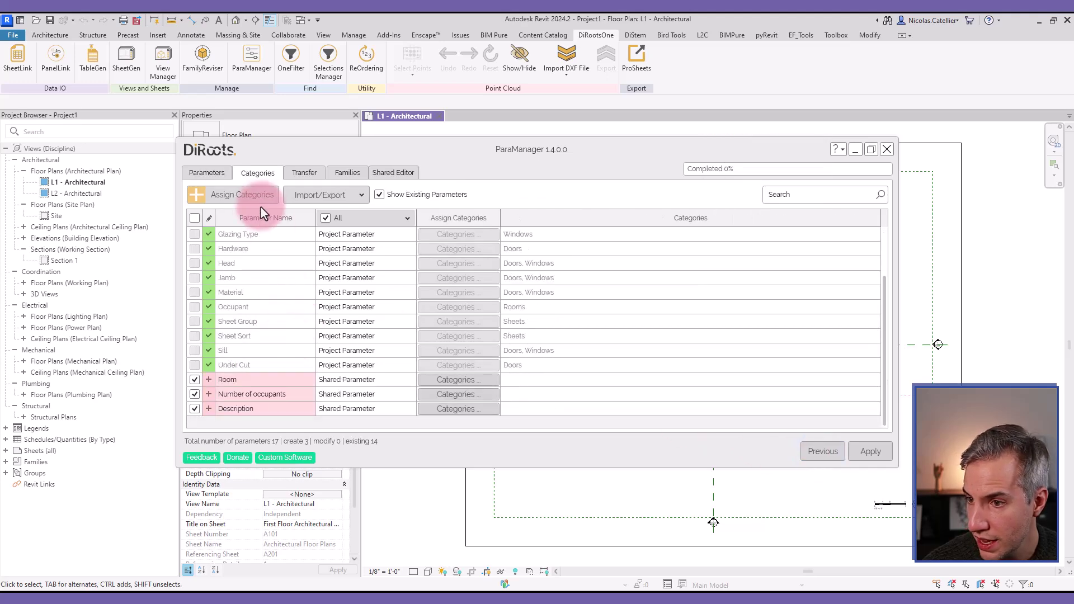
{"action": "left_click", "coordinate": [235, 194]}
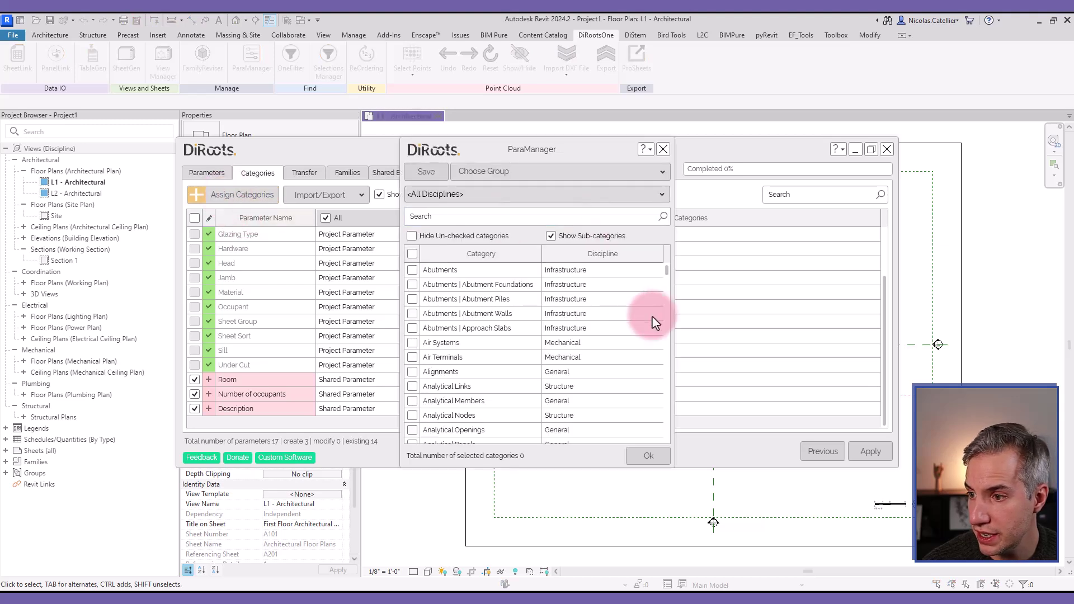
{"action": "scroll", "coordinate": [608, 351], "scroll_direction": "down", "scroll_amount": 1}
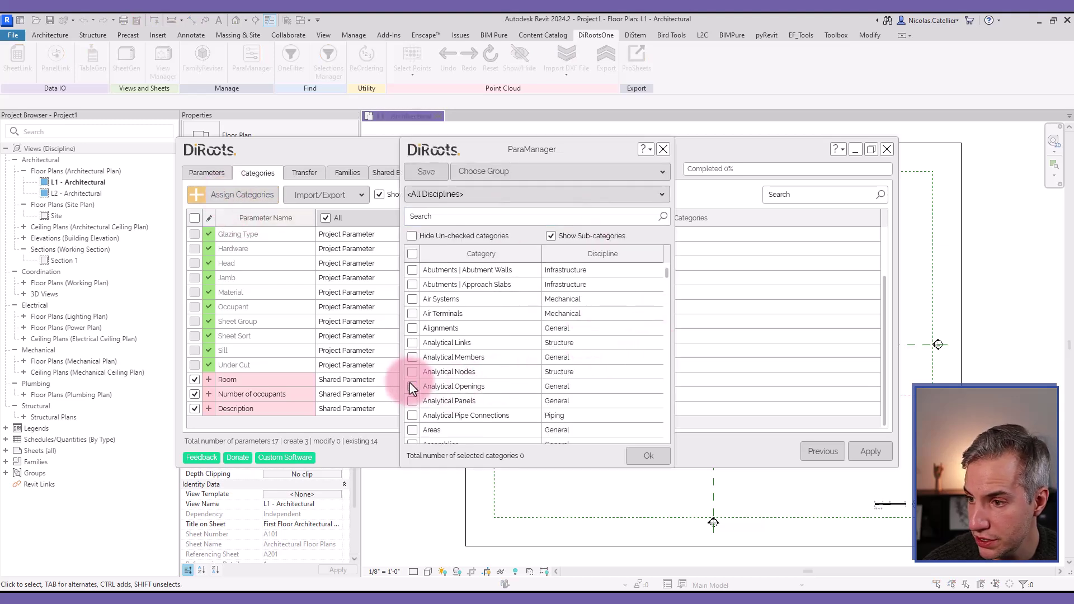
{"action": "left_click", "coordinate": [412, 358]}
{"action": "left_click", "coordinate": [648, 456]}
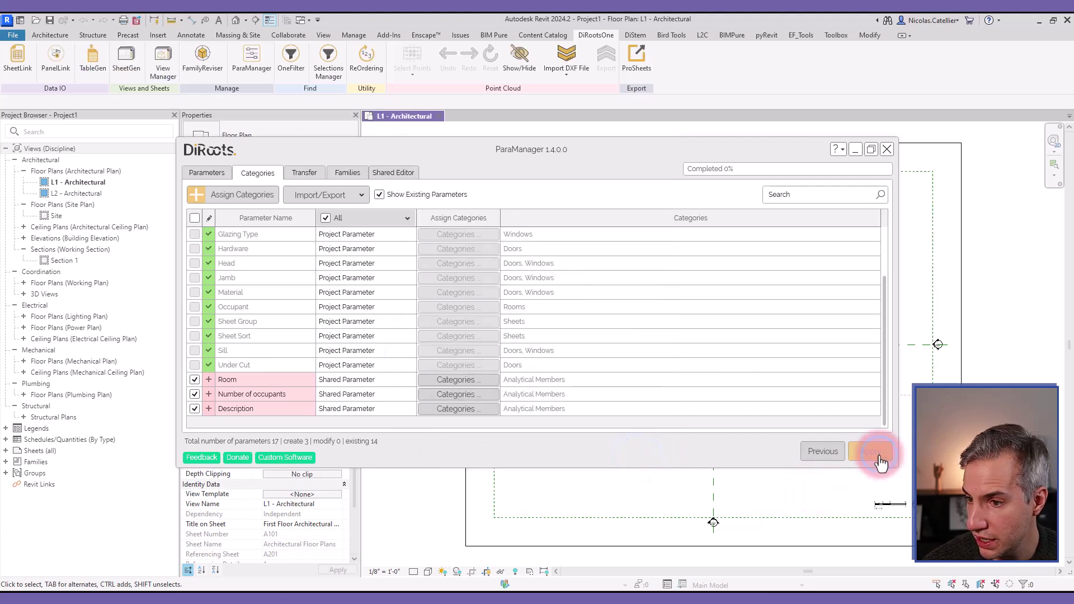
{"action": "left_click", "coordinate": [880, 462]}
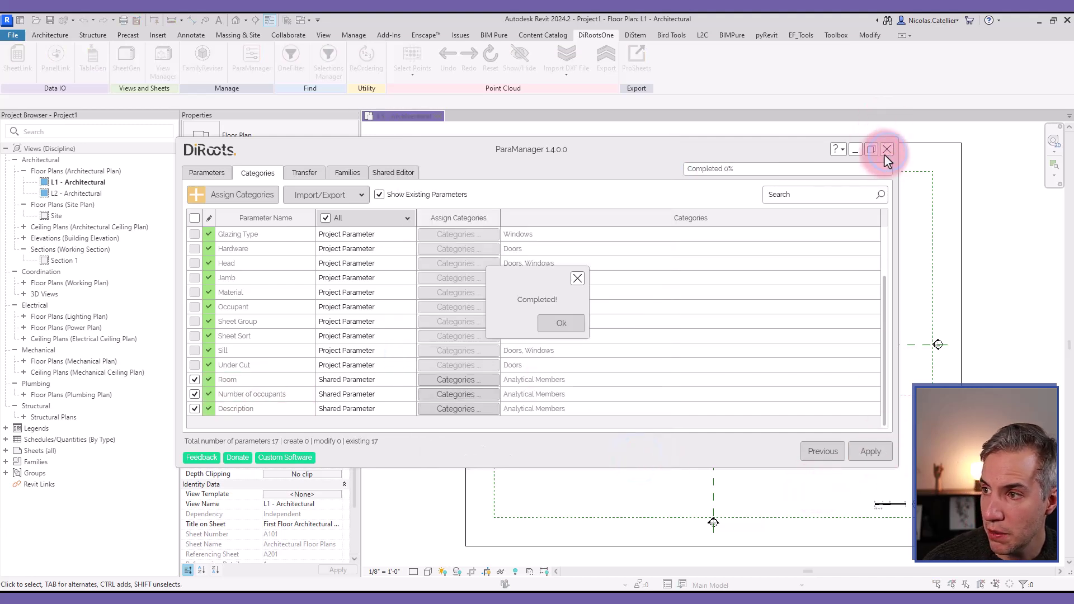
Close ParaManager, then check Book1.csv's Save as type in Excel's Save As dialog and cancel
{"action": "left_click", "coordinate": [572, 327]}
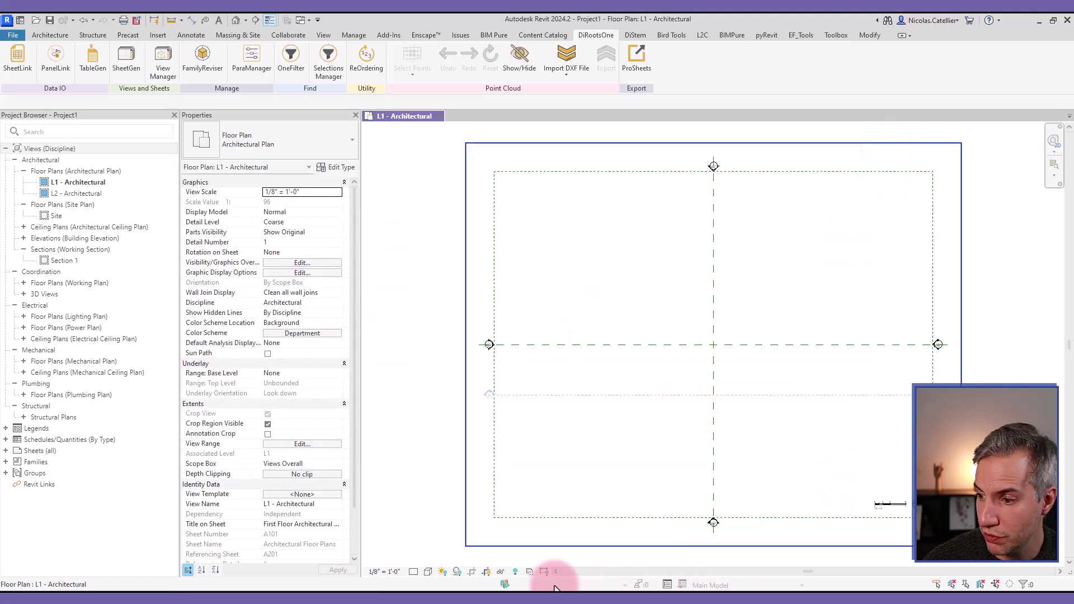
{"action": "key", "text": "alt+Tab"}
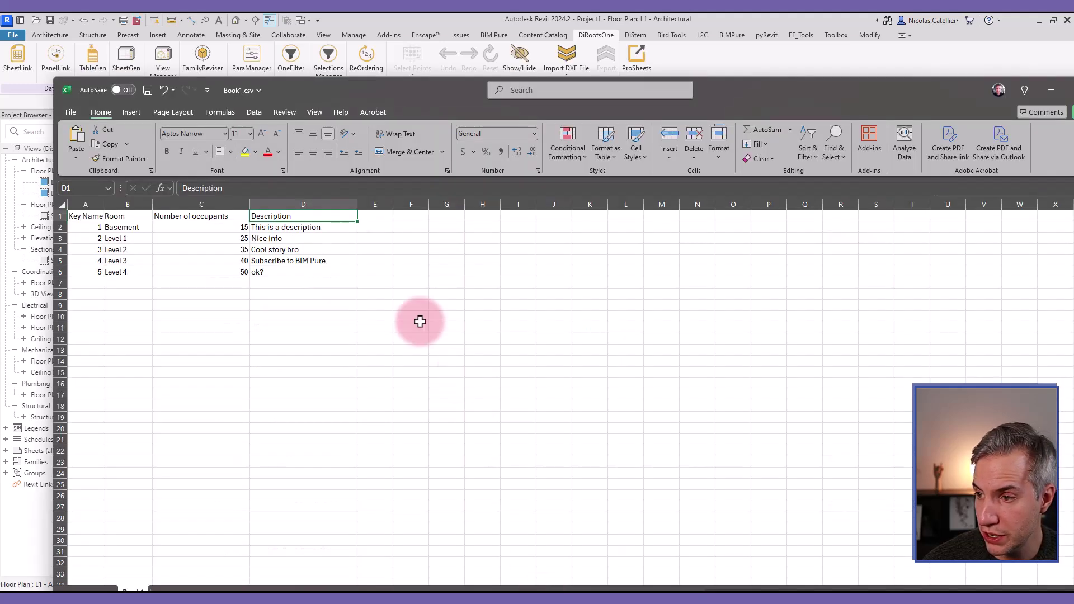
{"action": "left_click", "coordinate": [68, 113]}
{"action": "left_click", "coordinate": [96, 283]}
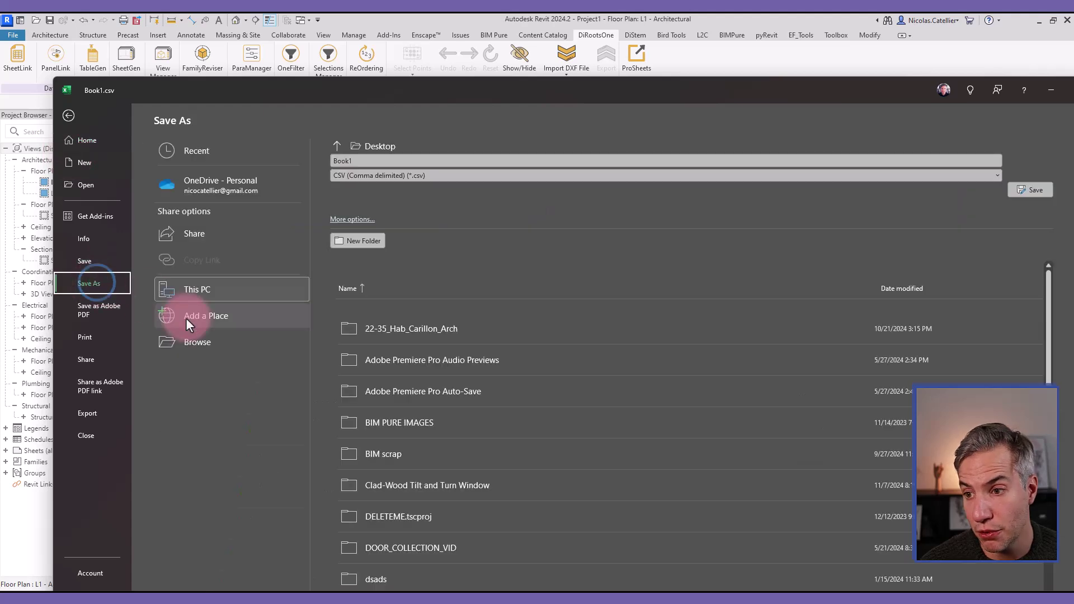
{"action": "left_click", "coordinate": [178, 347]}
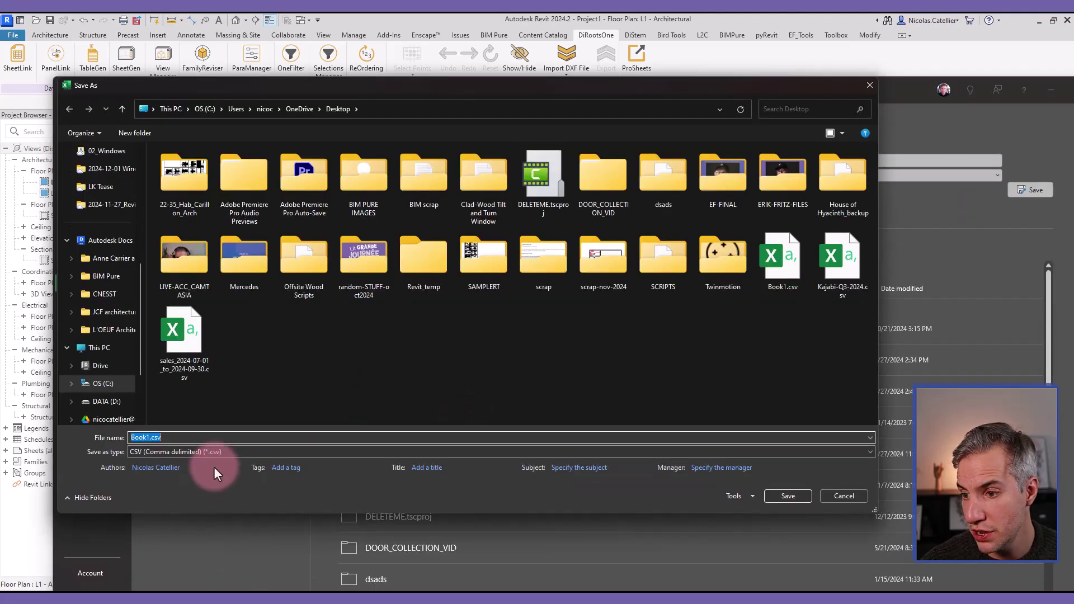
{"action": "left_click", "coordinate": [179, 450]}
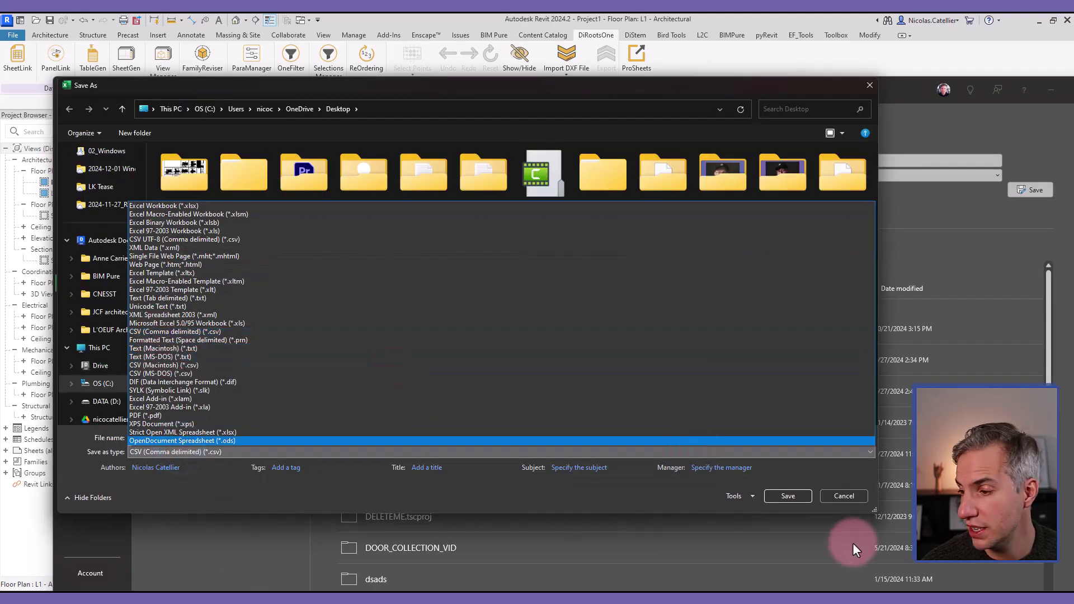
{"action": "left_click", "coordinate": [842, 496]}
Hide the spreadsheet and start pyRevit's create-schedule-from-CSV tool using Book1.csv
{"action": "left_click", "coordinate": [1023, 92]}
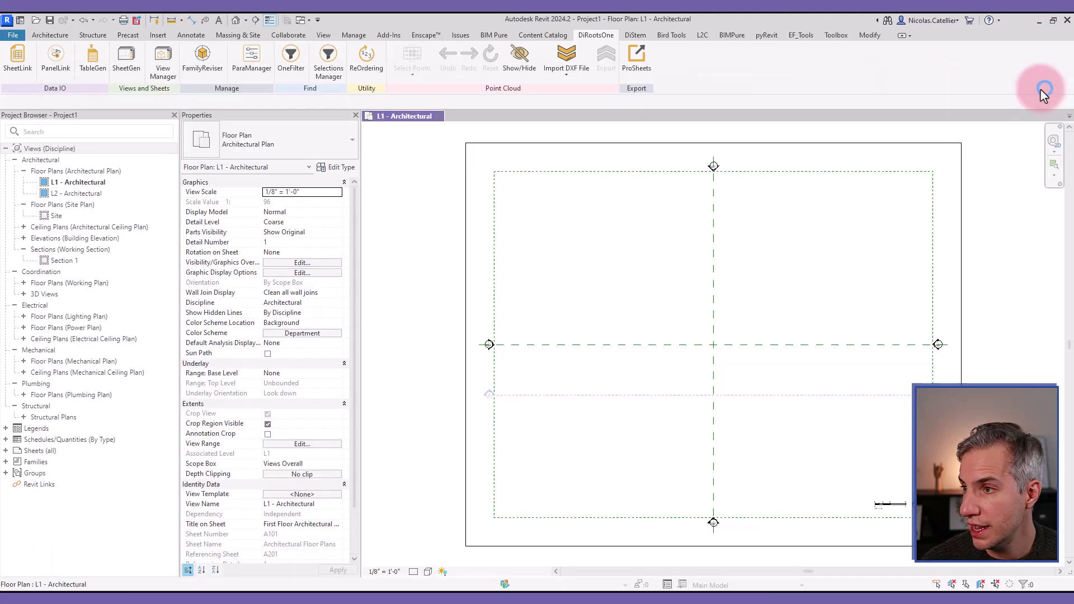
{"action": "left_click", "coordinate": [624, 252]}
{"action": "left_click", "coordinate": [766, 35]}
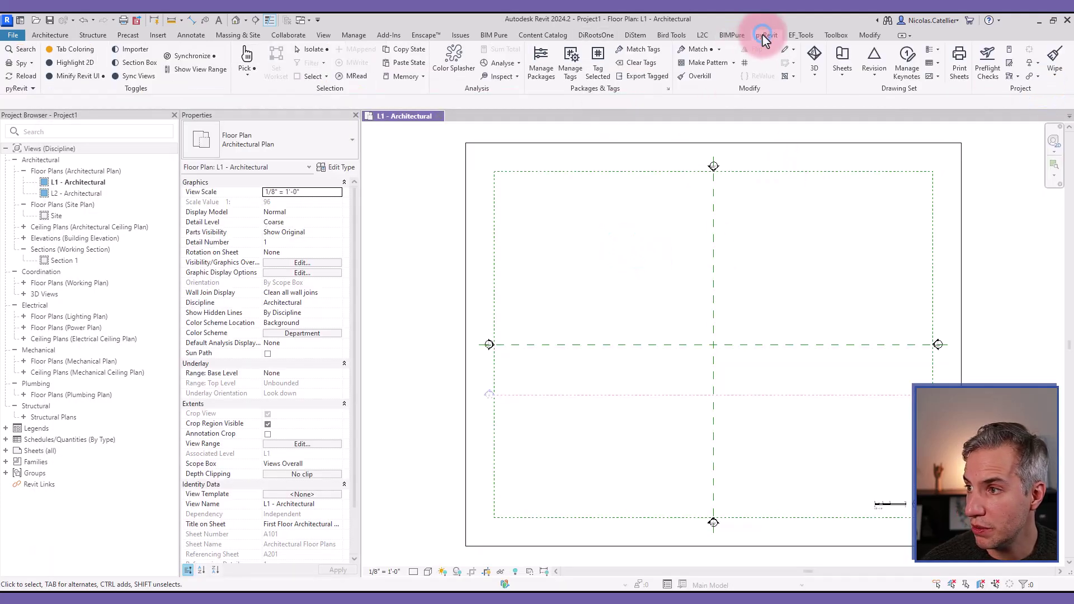
{"action": "left_click", "coordinate": [933, 62]}
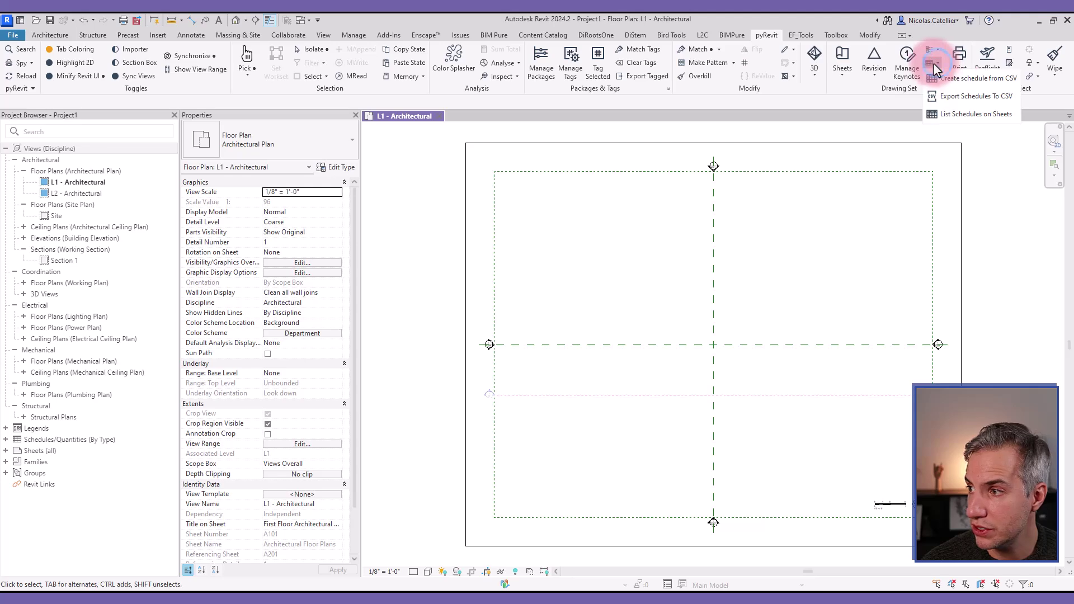
{"action": "left_click", "coordinate": [958, 78]}
{"action": "double_click", "coordinate": [376, 267]}
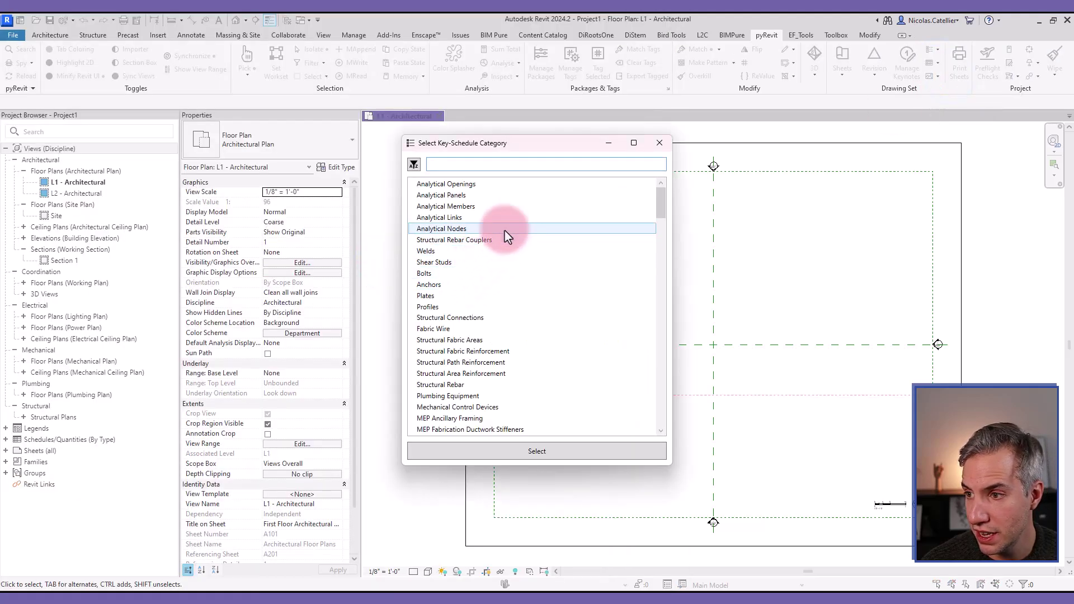
Pick Analytical Members as the key-schedule category and create the schedule
{"action": "left_click", "coordinate": [476, 206]}
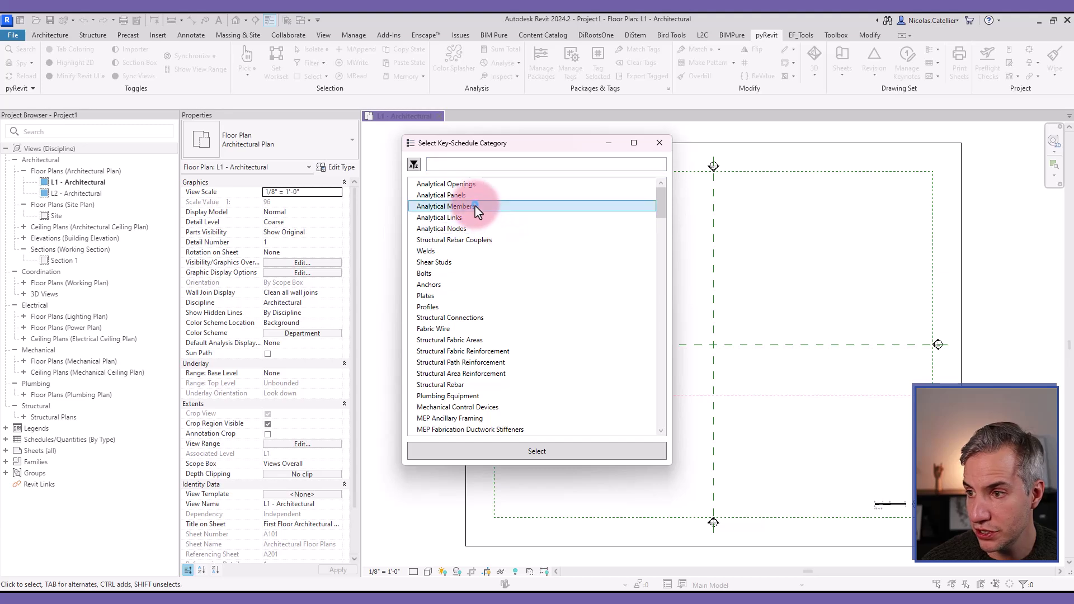
{"action": "left_click", "coordinate": [439, 210]}
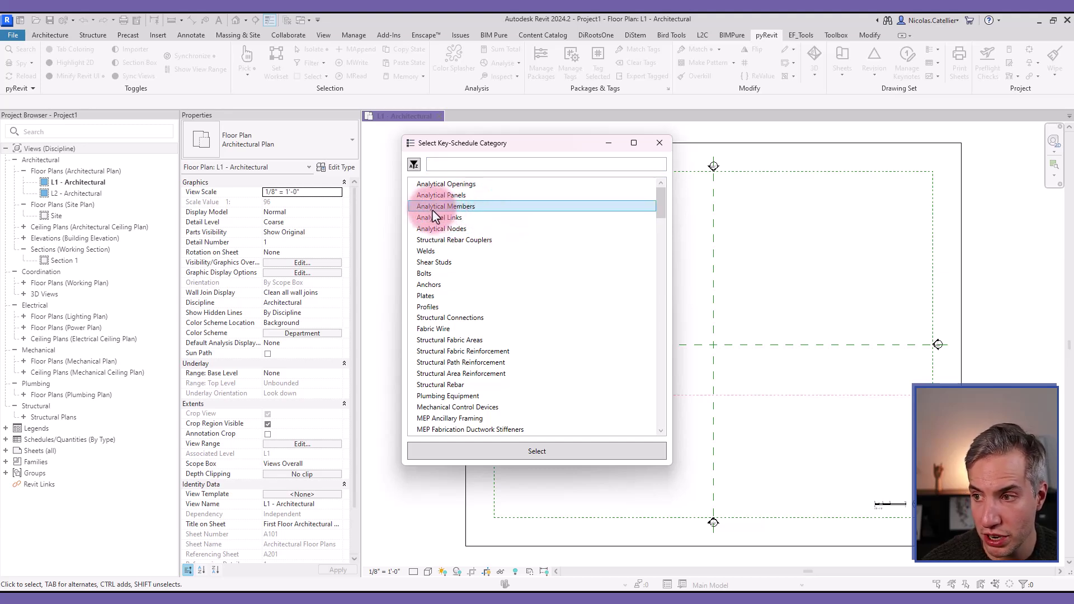
{"action": "left_click", "coordinate": [508, 452]}
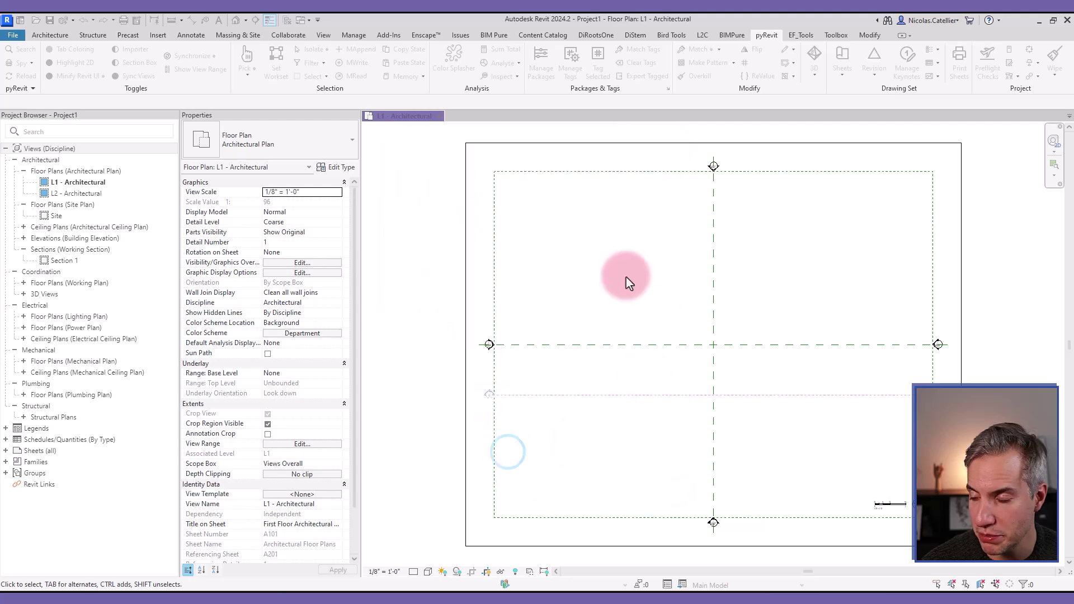
{"action": "left_click", "coordinate": [6, 439]}
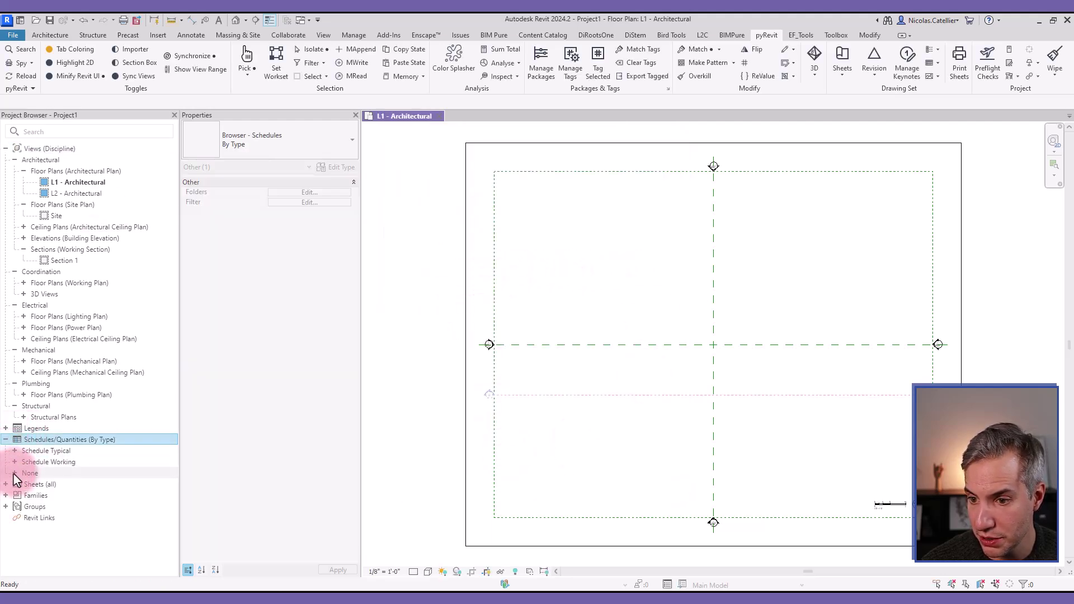
Drag the Book1 key schedule from the Project Browser onto sheet A102
{"action": "left_click", "coordinate": [15, 473]}
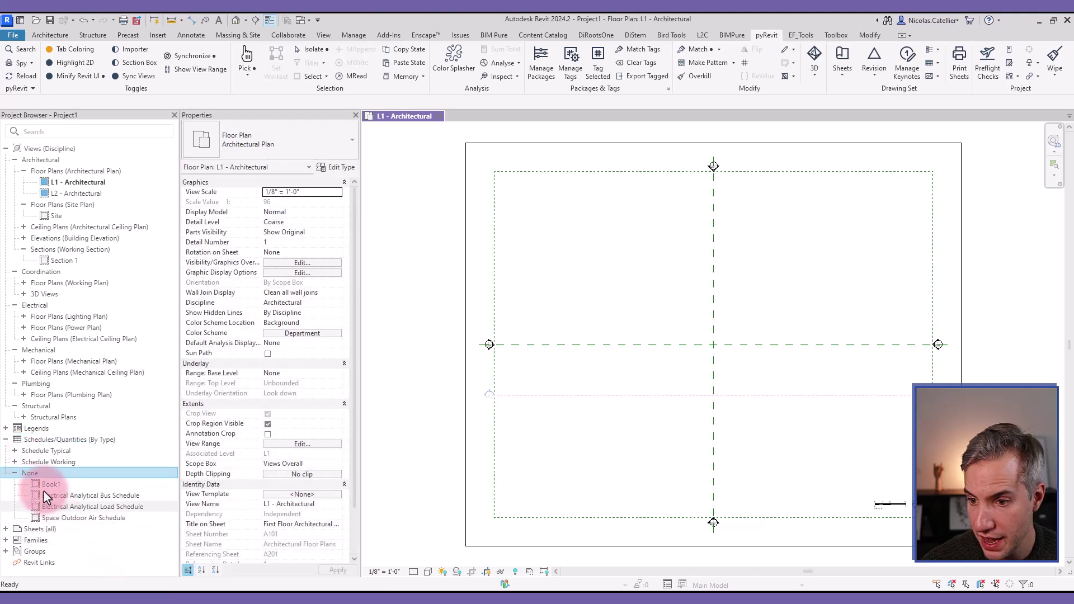
{"action": "left_click", "coordinate": [14, 462]}
{"action": "left_click", "coordinate": [54, 562]}
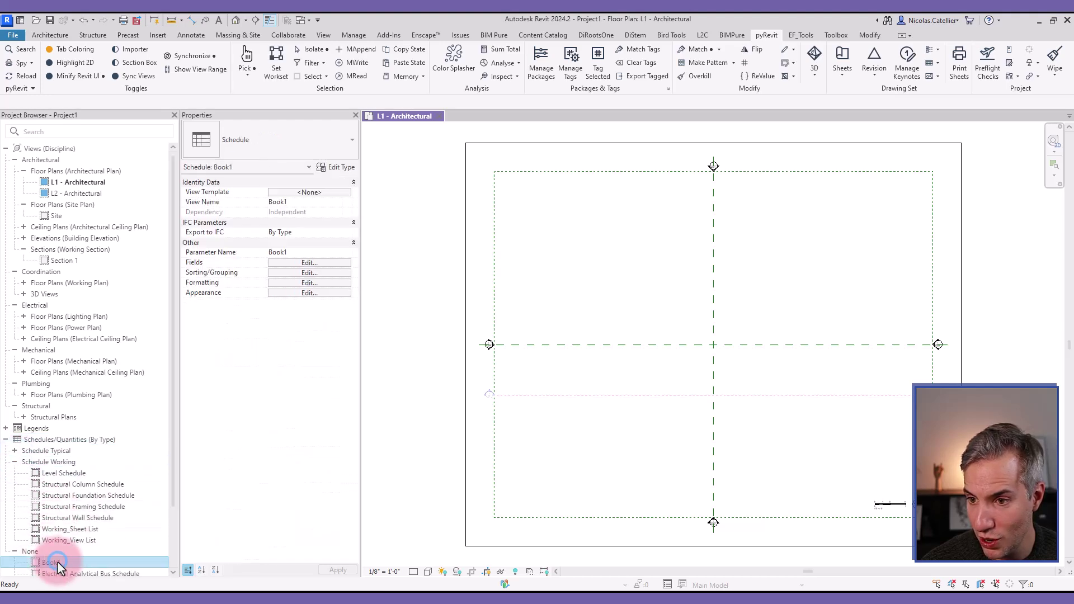
{"action": "scroll", "coordinate": [67, 472], "scroll_direction": "down", "scroll_amount": 2}
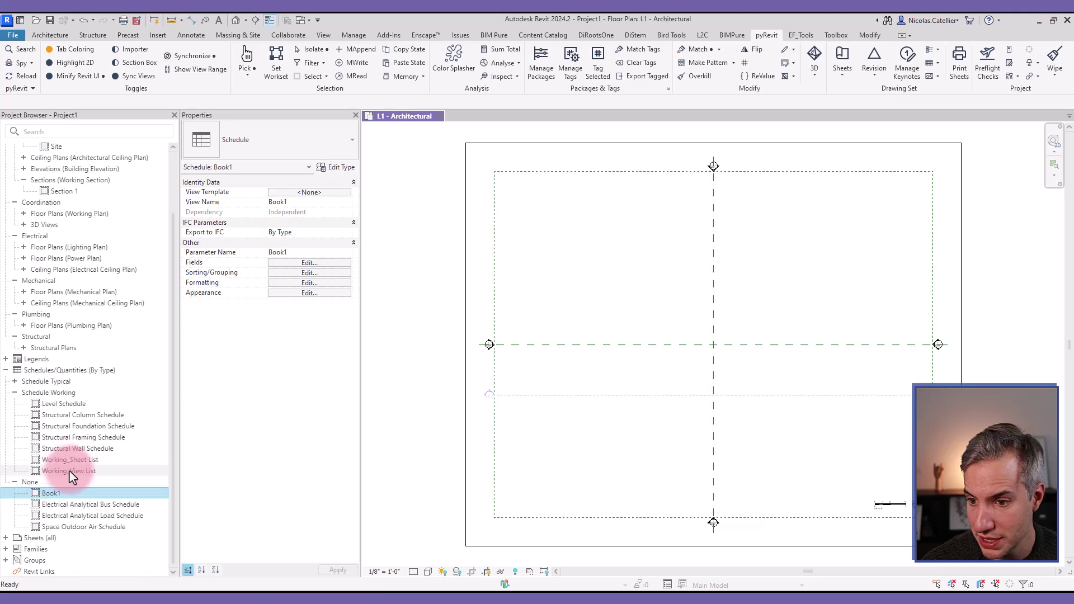
{"action": "left_click", "coordinate": [6, 537]}
{"action": "scroll", "coordinate": [72, 415], "scroll_direction": "down", "scroll_amount": 6}
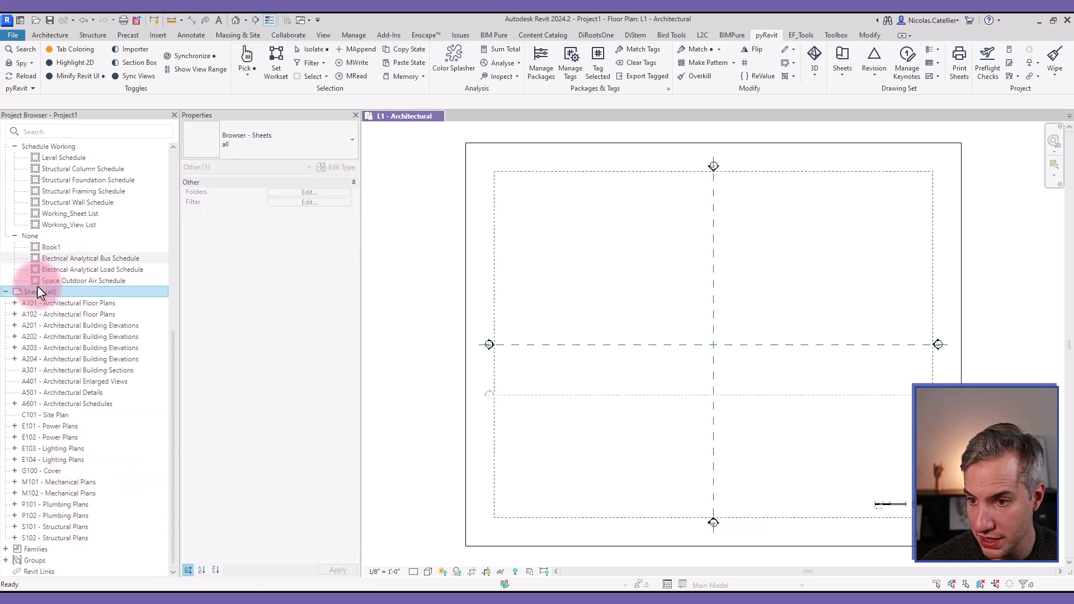
{"action": "left_click", "coordinate": [49, 247]}
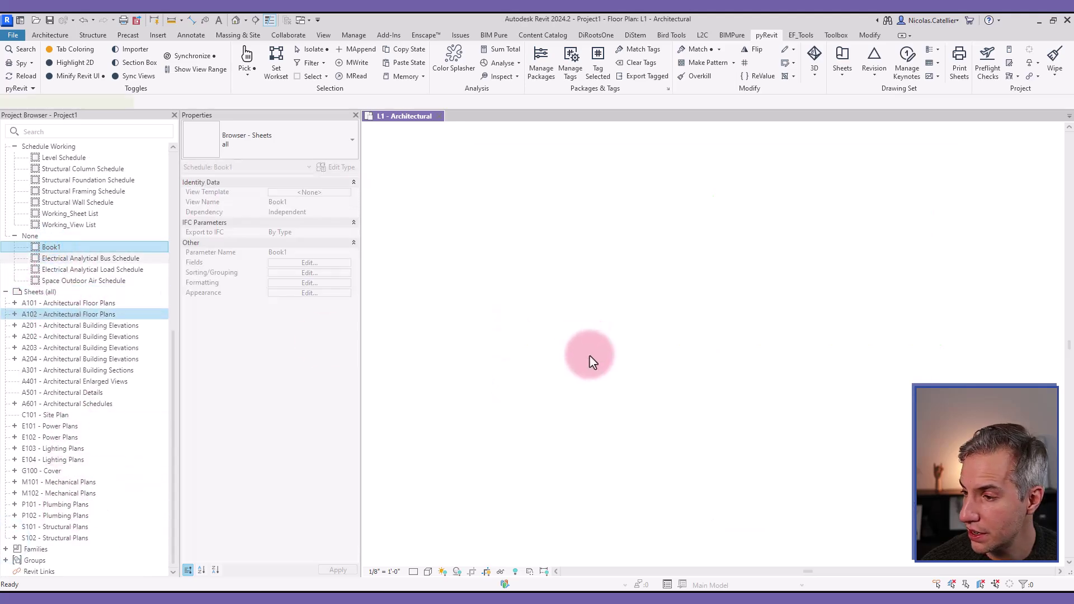
{"action": "scroll", "coordinate": [559, 364], "scroll_direction": "up", "scroll_amount": 4}
{"action": "left_click", "coordinate": [559, 370]}
Back out of Excel's save screen, hide Excel, and return to sheet A102 in Revit
{"action": "scroll", "coordinate": [493, 364], "scroll_direction": "up", "scroll_amount": 4}
{"action": "scroll", "coordinate": [636, 412], "scroll_direction": "down", "scroll_amount": 2}
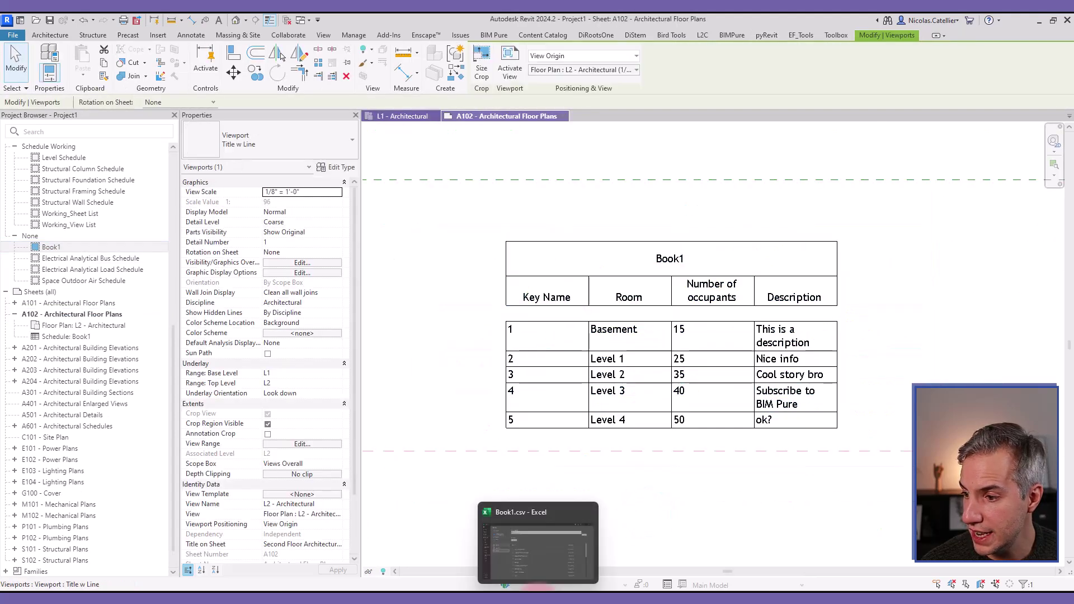
{"action": "left_click", "coordinate": [562, 547]}
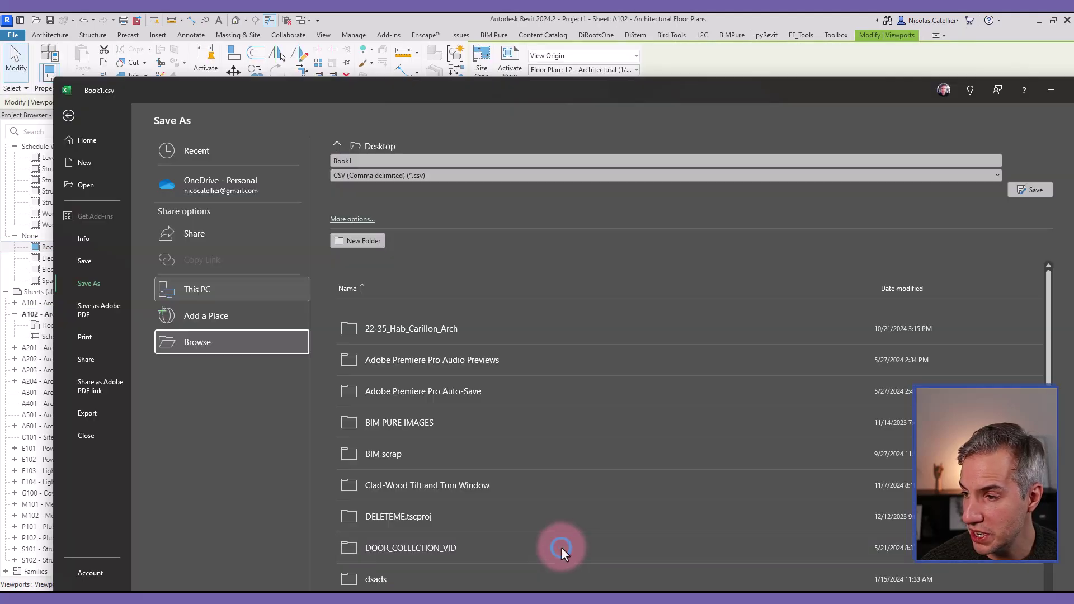
{"action": "left_click", "coordinate": [69, 115]}
{"action": "left_click", "coordinate": [1051, 90]}
{"action": "left_click", "coordinate": [680, 301]}
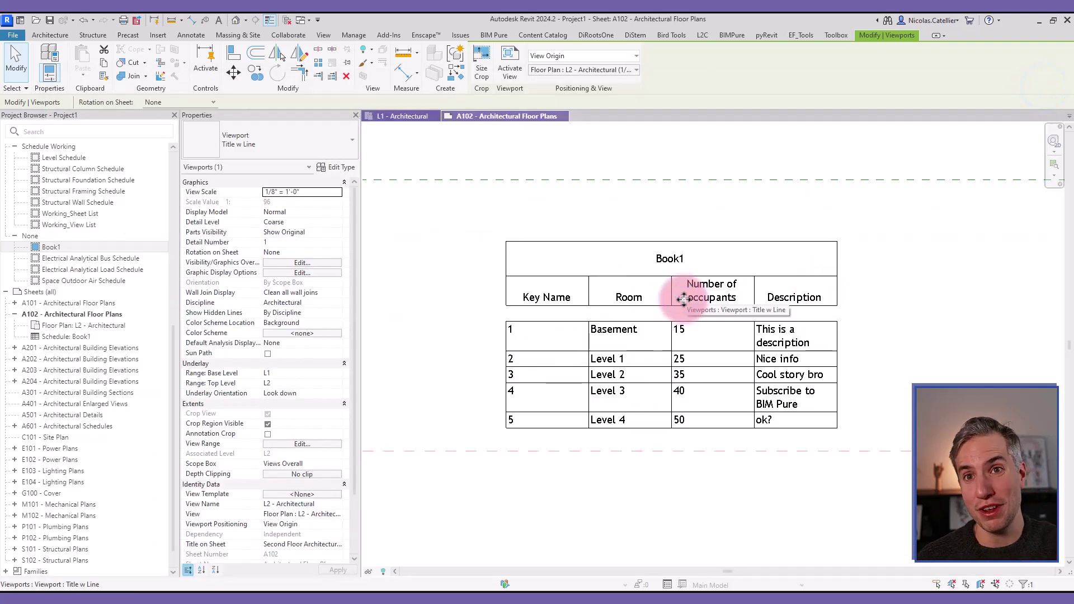
{"action": "scroll", "coordinate": [629, 297], "scroll_direction": "up", "scroll_amount": 2}
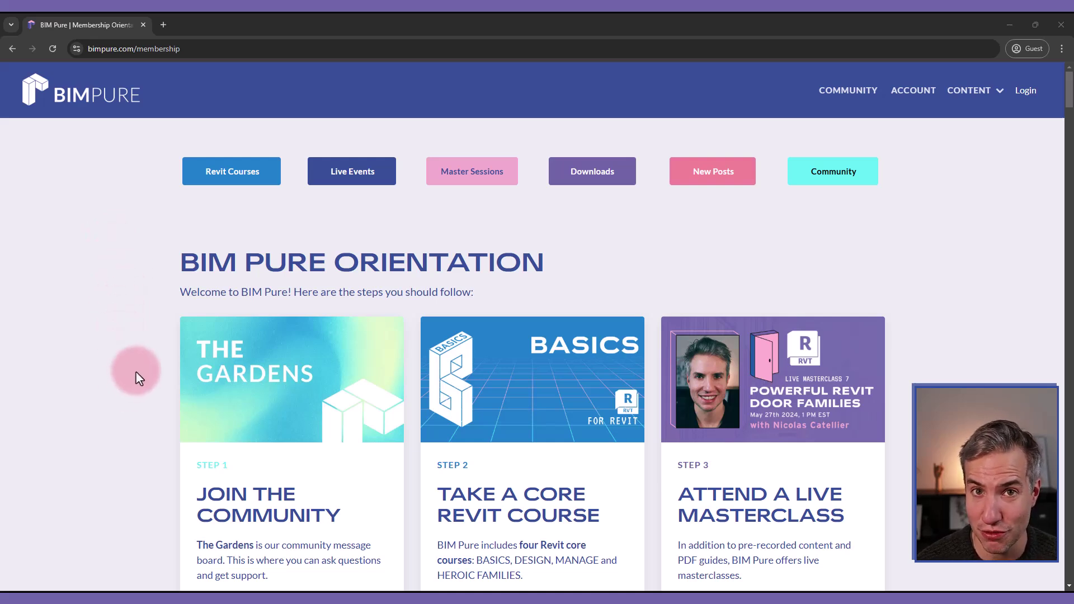
Scroll through the BIM Pure membership orientation page
{"action": "scroll", "coordinate": [135, 378], "scroll_direction": "down", "scroll_amount": 15}
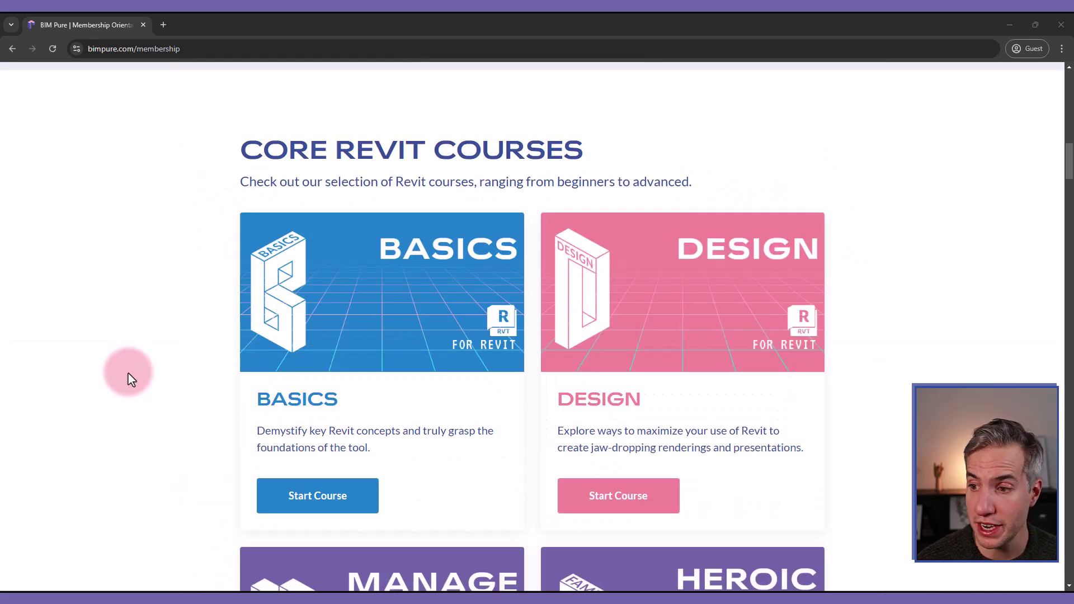
{"action": "scroll", "coordinate": [131, 380], "scroll_direction": "down", "scroll_amount": 3}
{"action": "scroll", "coordinate": [133, 379], "scroll_direction": "up", "scroll_amount": 1}
{"action": "scroll", "coordinate": [135, 381], "scroll_direction": "down", "scroll_amount": 3}
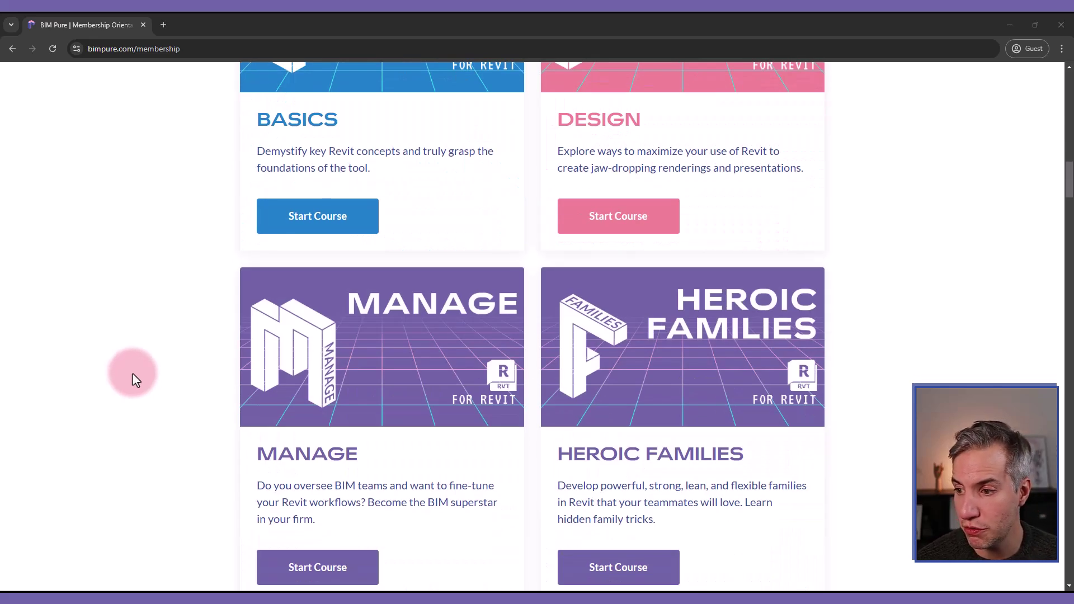
{"action": "scroll", "coordinate": [136, 380], "scroll_direction": "down", "scroll_amount": 1}
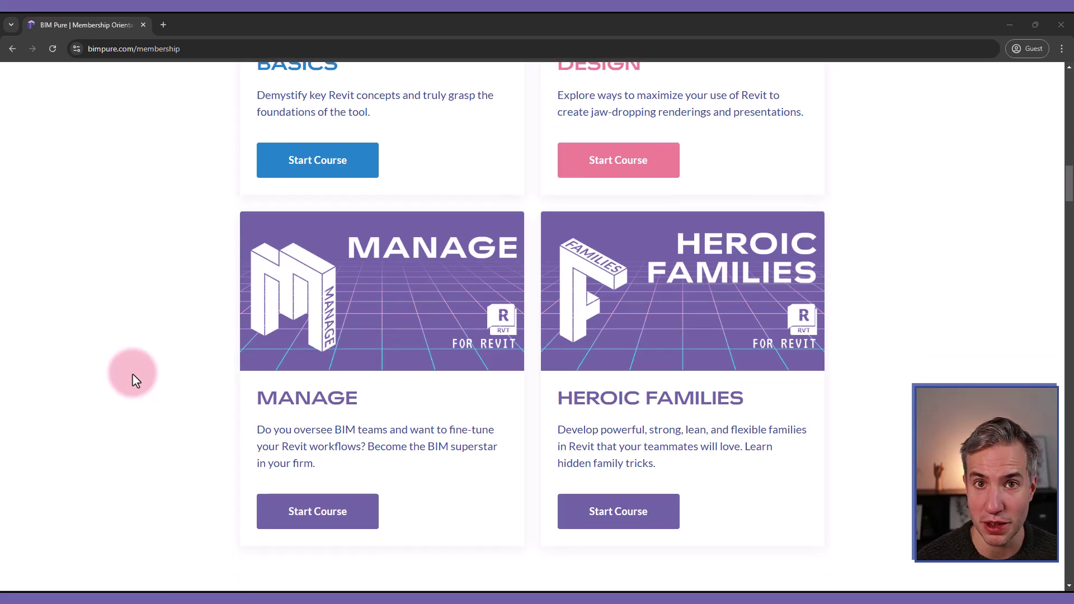
{"action": "scroll", "coordinate": [136, 380], "scroll_direction": "down", "scroll_amount": 20}
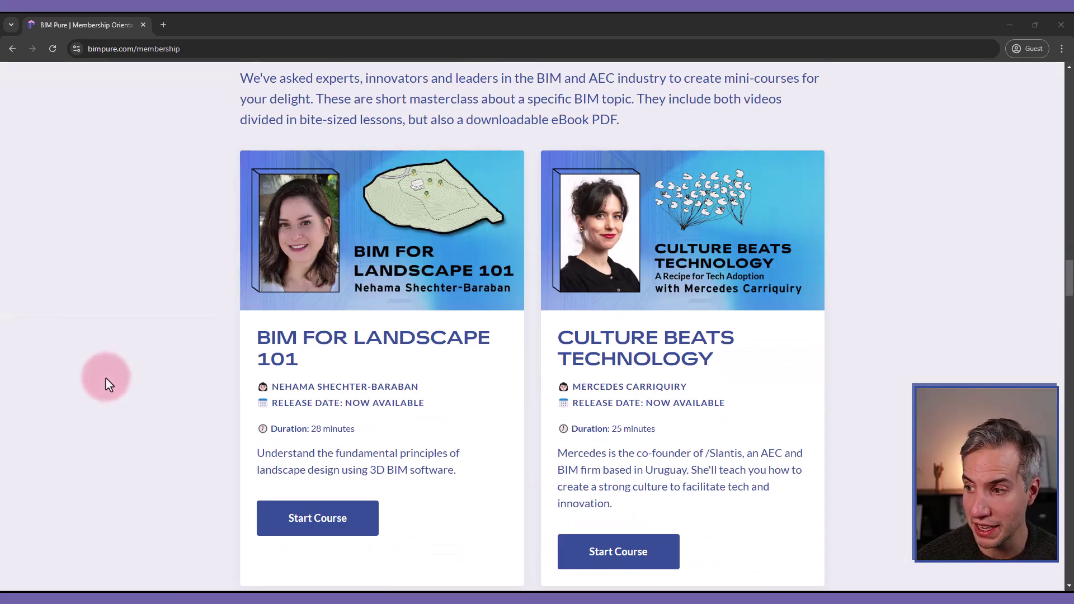
{"action": "scroll", "coordinate": [112, 385], "scroll_direction": "down", "scroll_amount": 9}
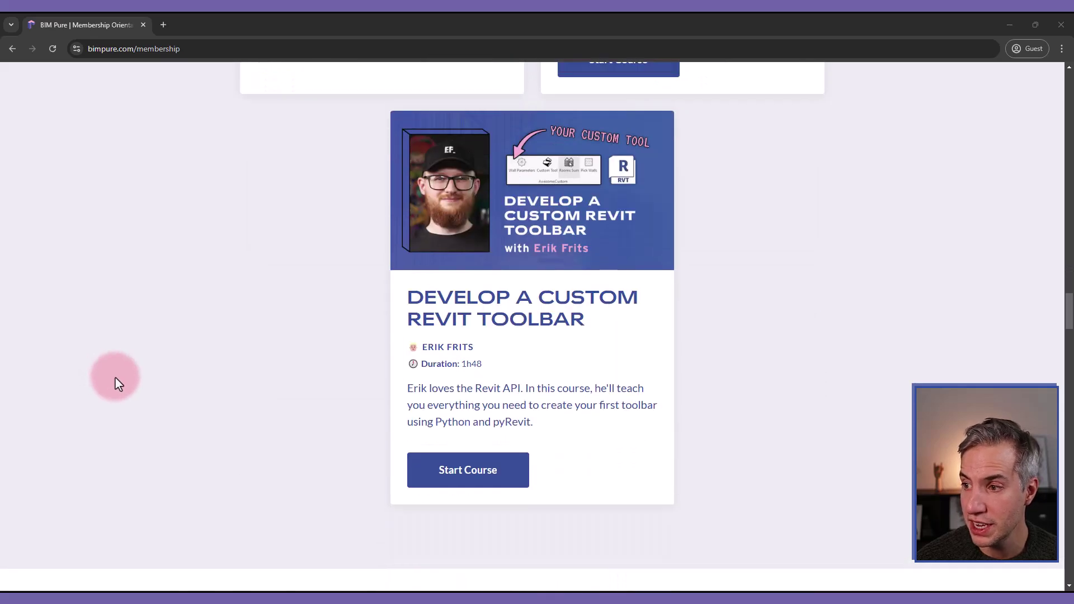
{"action": "scroll", "coordinate": [117, 384], "scroll_direction": "up", "scroll_amount": 1}
{"action": "scroll", "coordinate": [114, 385], "scroll_direction": "down", "scroll_amount": 5}
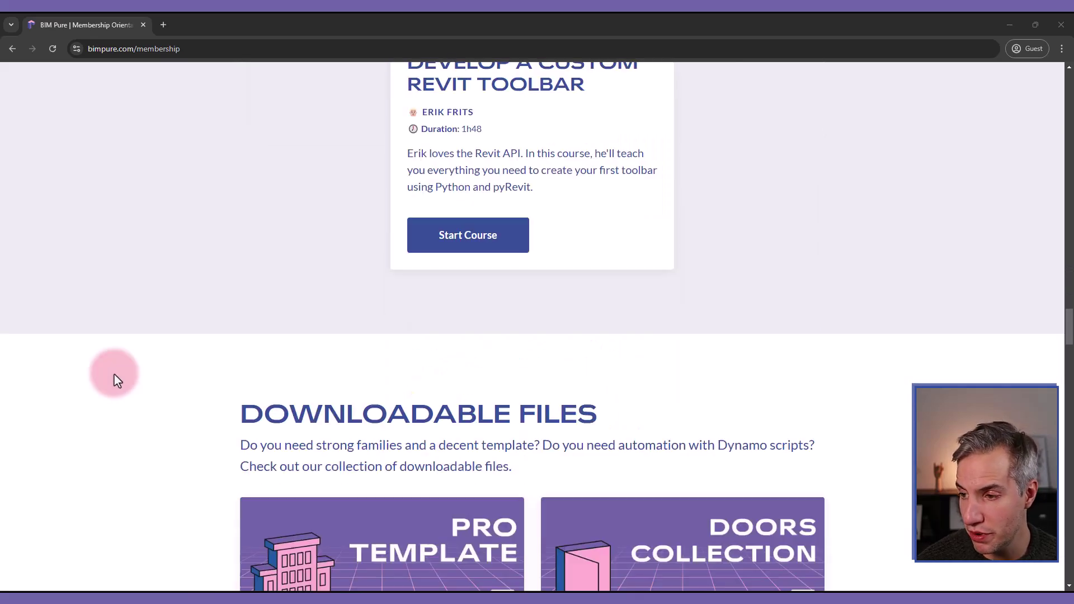
{"action": "scroll", "coordinate": [114, 374], "scroll_direction": "down", "scroll_amount": 5}
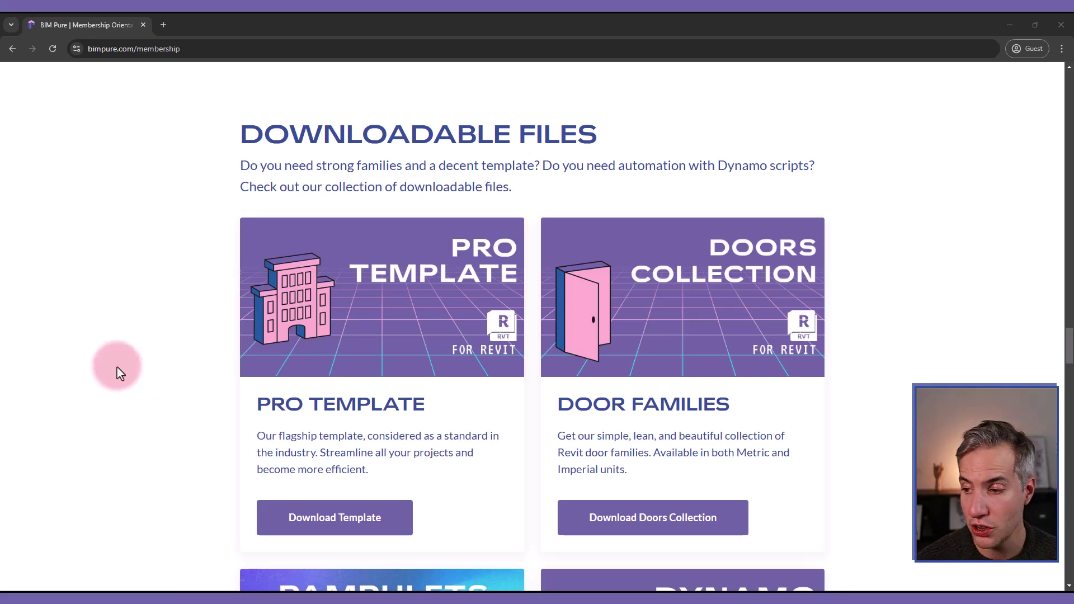
{"action": "scroll", "coordinate": [116, 370], "scroll_direction": "down", "scroll_amount": 5}
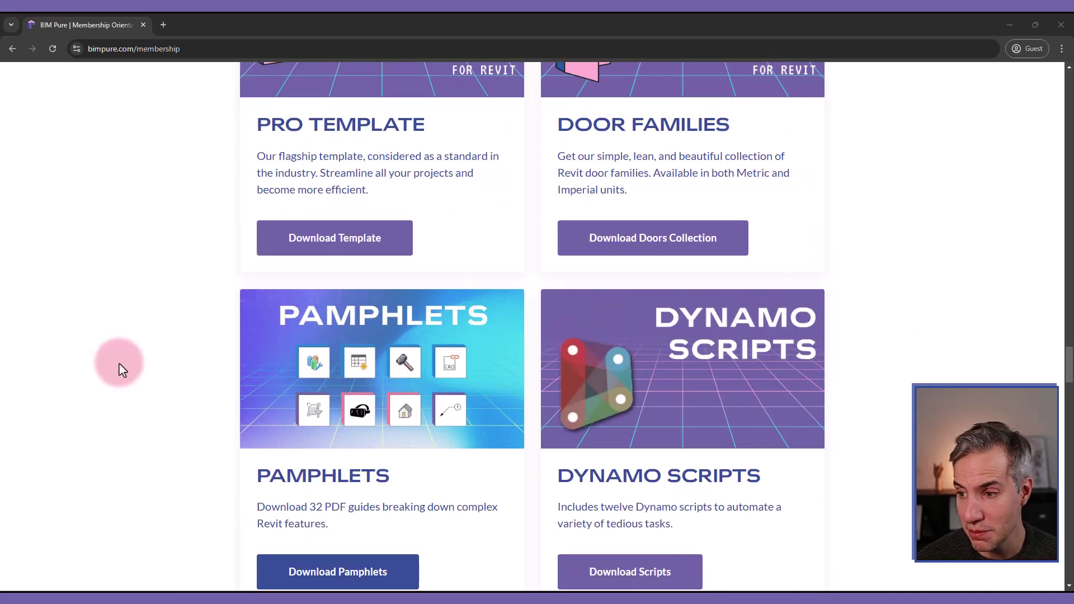
{"action": "scroll", "coordinate": [123, 368], "scroll_direction": "down", "scroll_amount": 5}
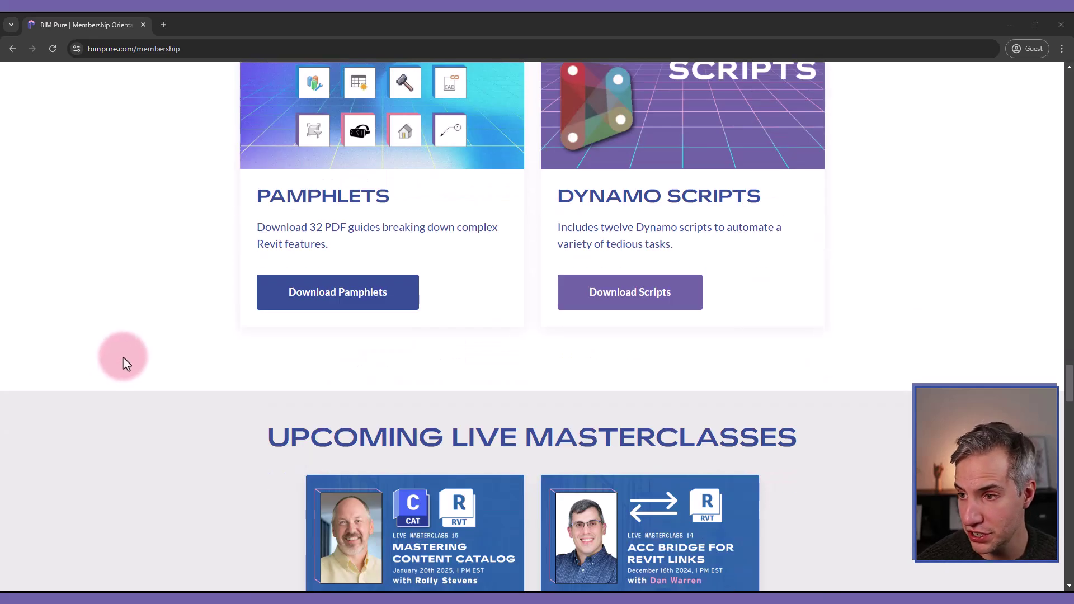
{"action": "scroll", "coordinate": [125, 363], "scroll_direction": "down", "scroll_amount": 5}
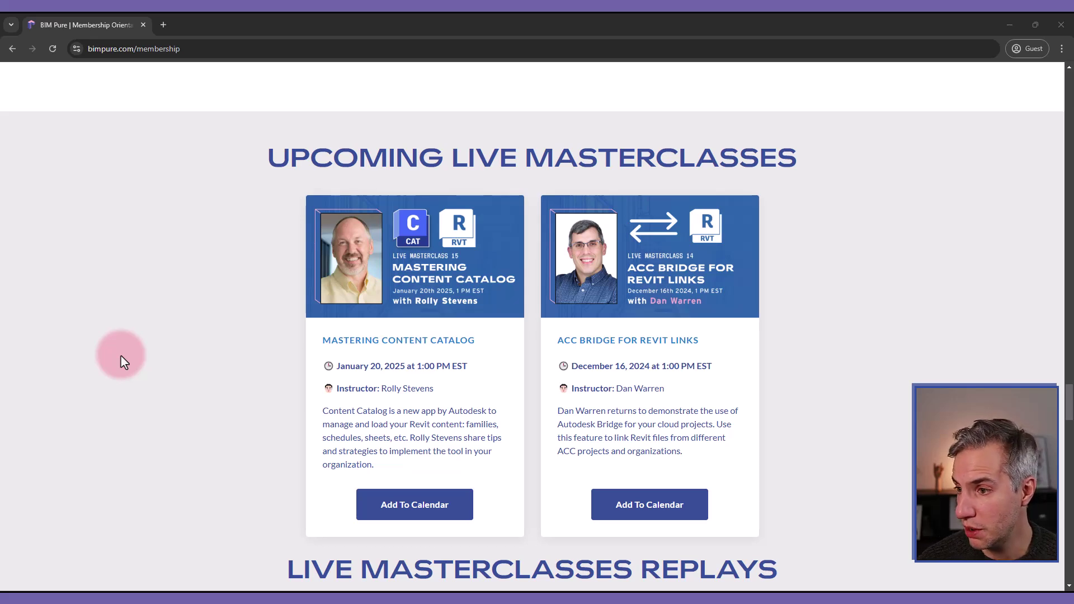
{"action": "scroll", "coordinate": [124, 362], "scroll_direction": "down", "scroll_amount": 9}
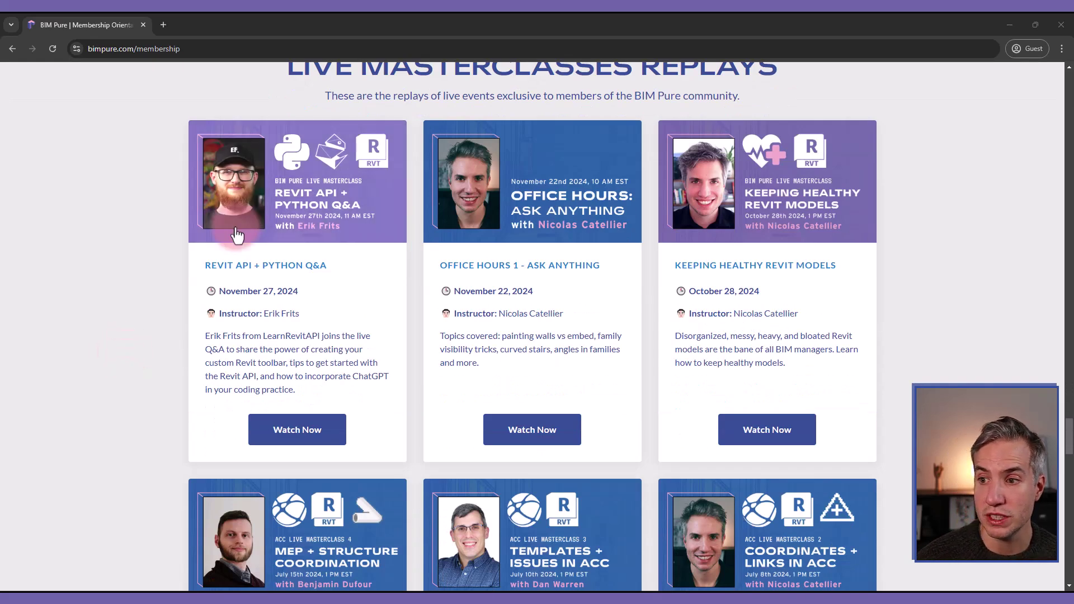
{"action": "scroll", "coordinate": [133, 302], "scroll_direction": "down", "scroll_amount": 6}
{"action": "scroll", "coordinate": [124, 372], "scroll_direction": "down", "scroll_amount": 12}
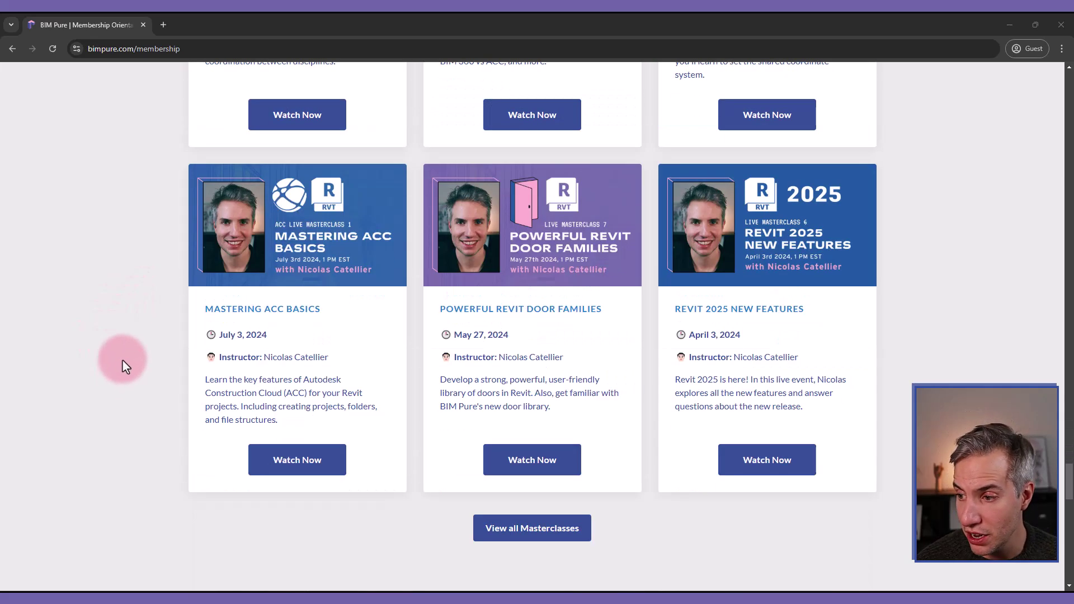
{"action": "scroll", "coordinate": [133, 366], "scroll_direction": "down", "scroll_amount": 5}
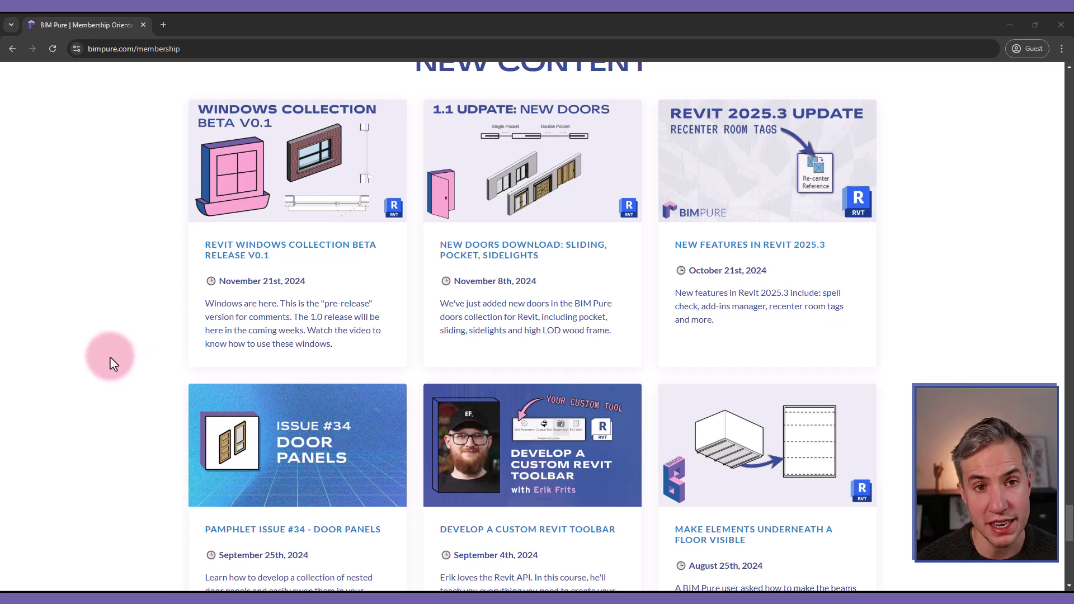
Load bimpure.com in a new browser tab
{"action": "left_click", "coordinate": [163, 25]}
{"action": "type", "text": "bimpure.com"}
{"action": "key", "text": "Return"}
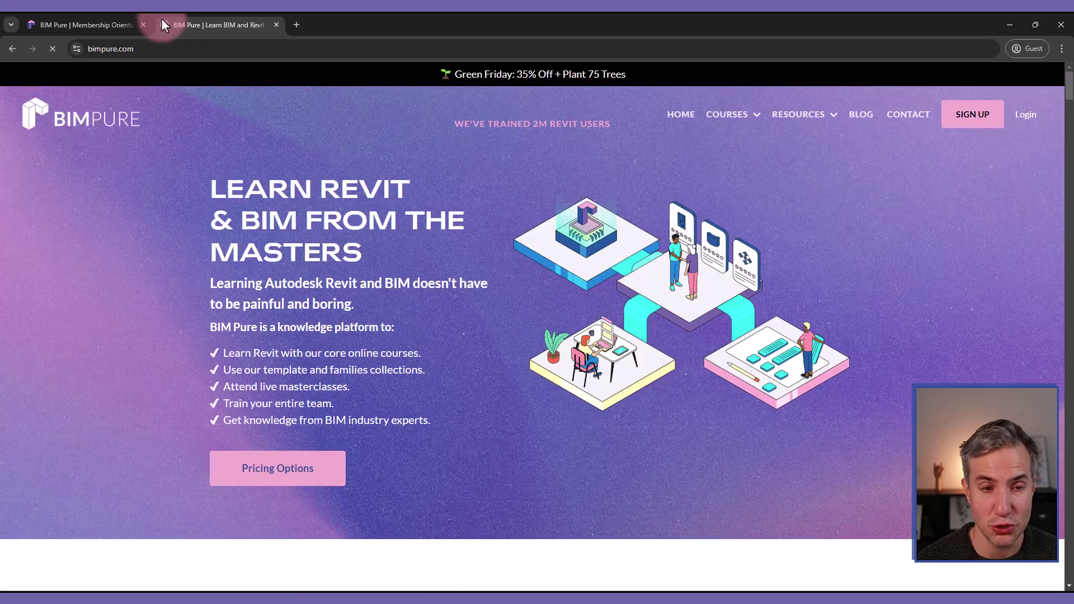